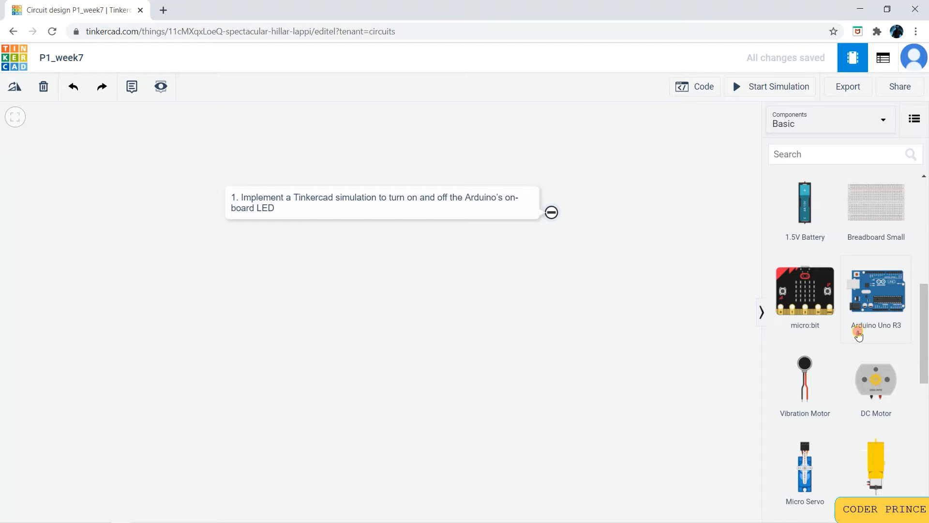
Place an Arduino Uno R3 below the annotation and switch its code editor from blocks to text
drag(870, 302, 430, 359)
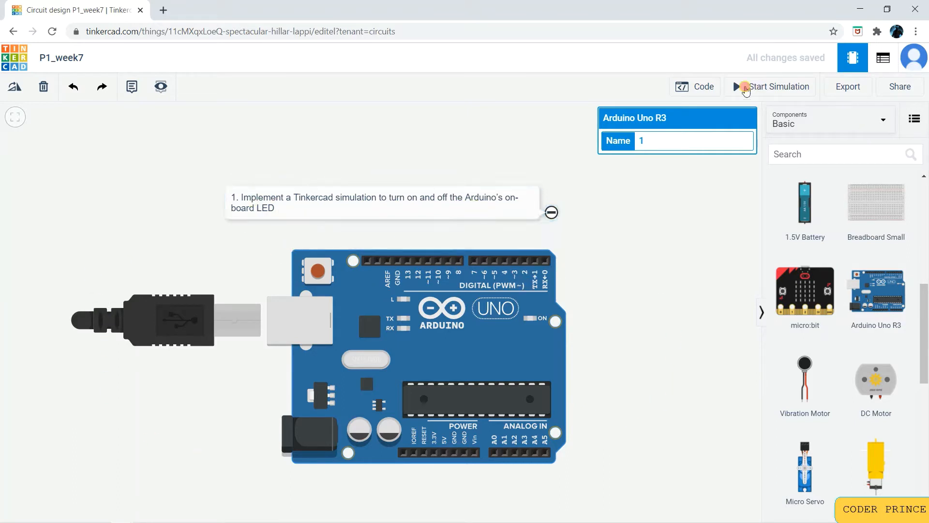
click(706, 89)
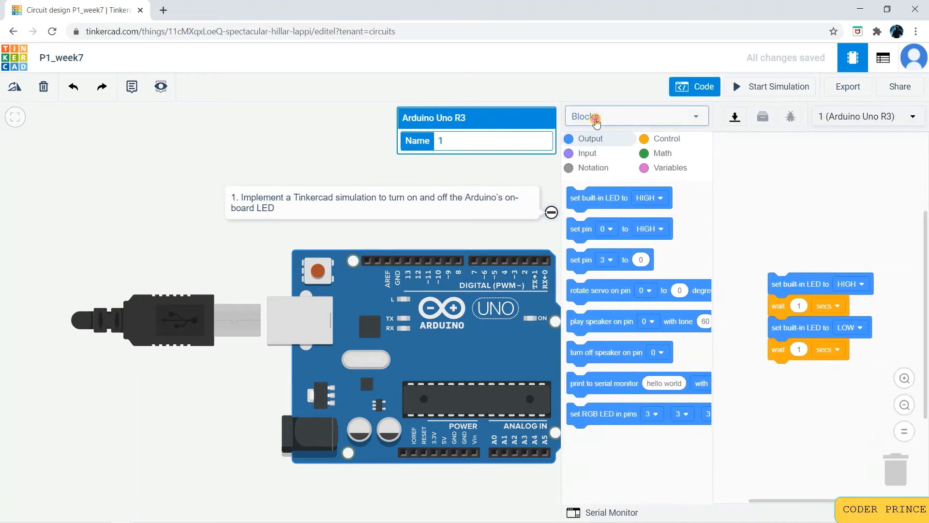
click(596, 119)
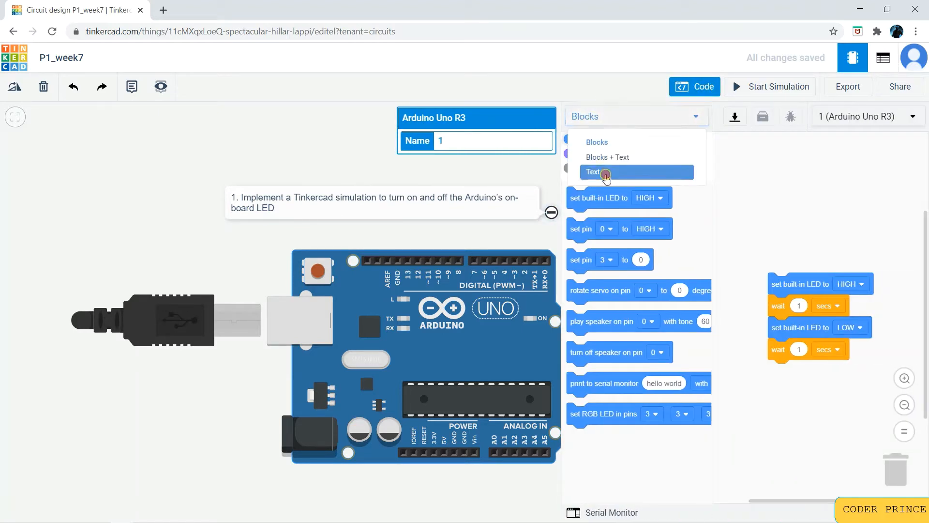
click(606, 174)
click(459, 180)
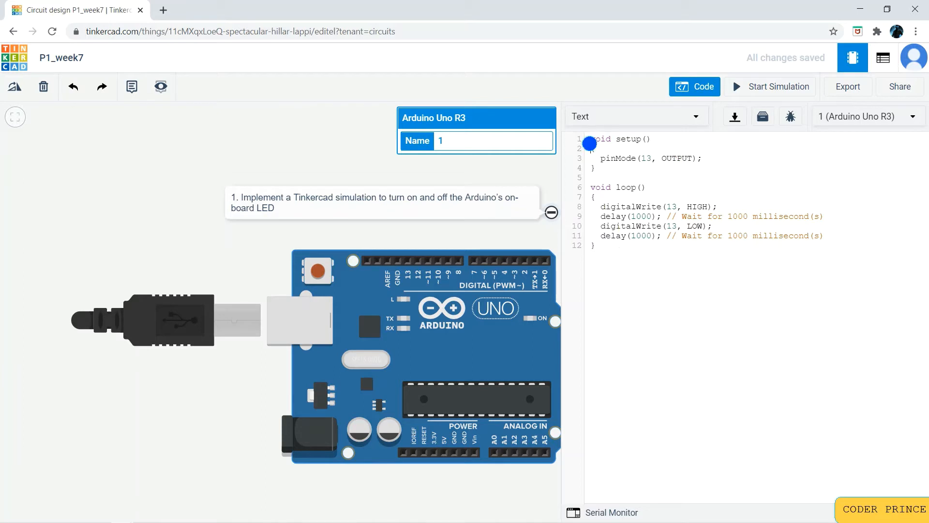
Examine the Arduino code's setup and loop functions, including pinMode for pin 13, the HIGH and LOW digitalWrite calls, and the delay
mouse_move(590, 143)
mouse_down()
mouse_move(624, 263)
mouse_move(586, 140)
mouse_up()
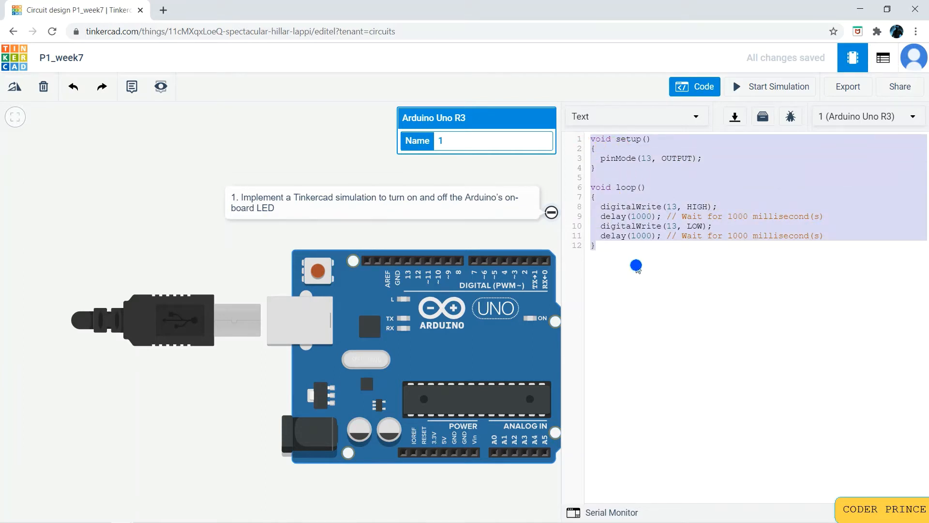
click(636, 265)
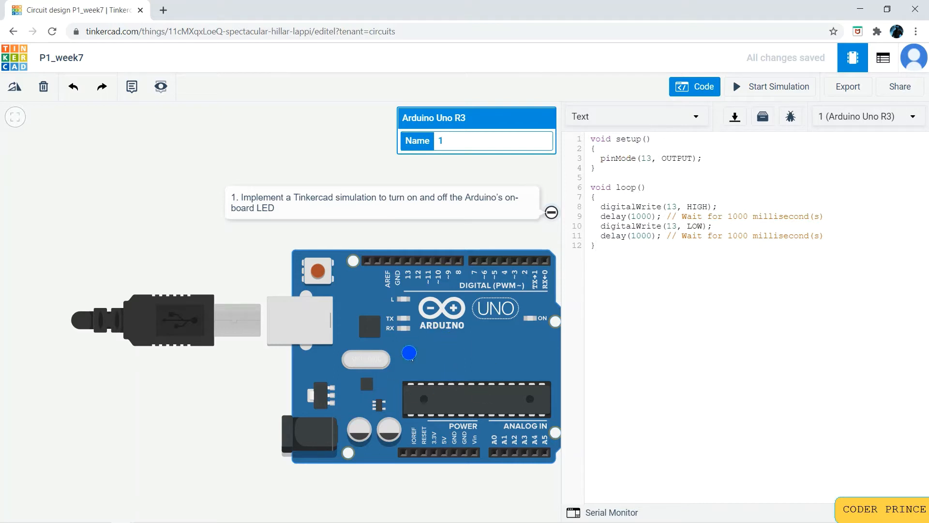
drag(591, 141, 615, 250)
click(615, 251)
click(600, 159)
drag(625, 159, 705, 158)
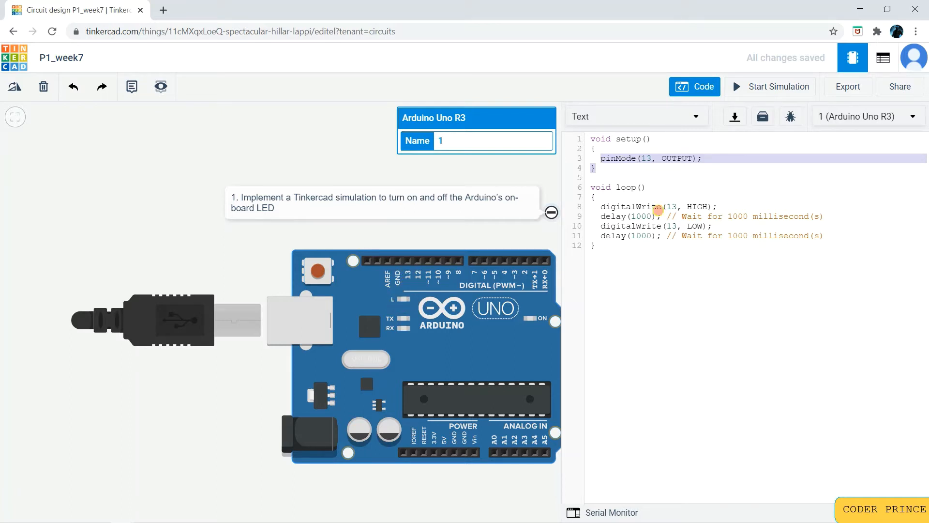
drag(590, 188, 646, 188)
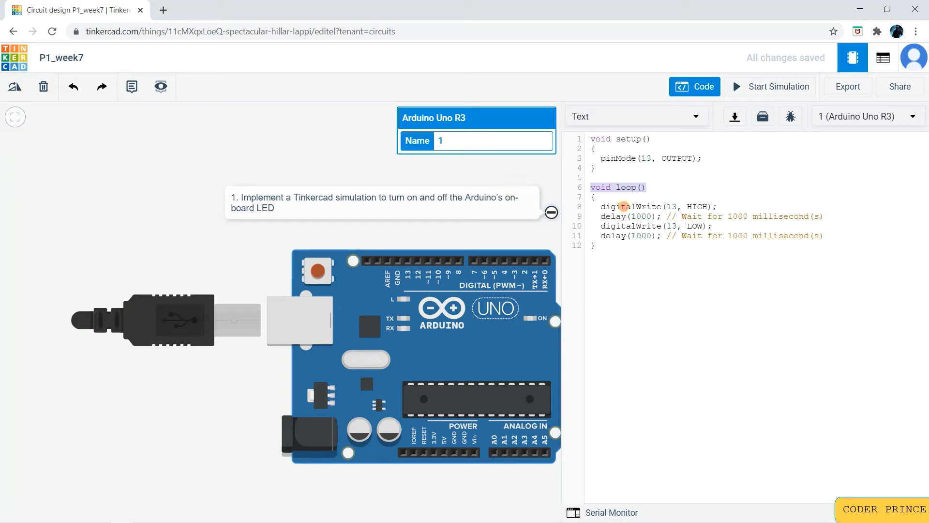
drag(601, 207, 720, 200)
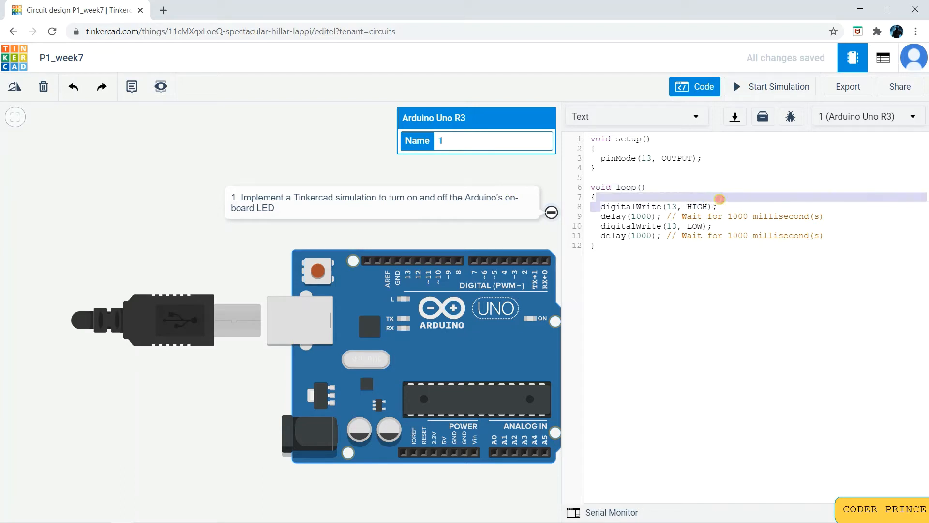
click(722, 203)
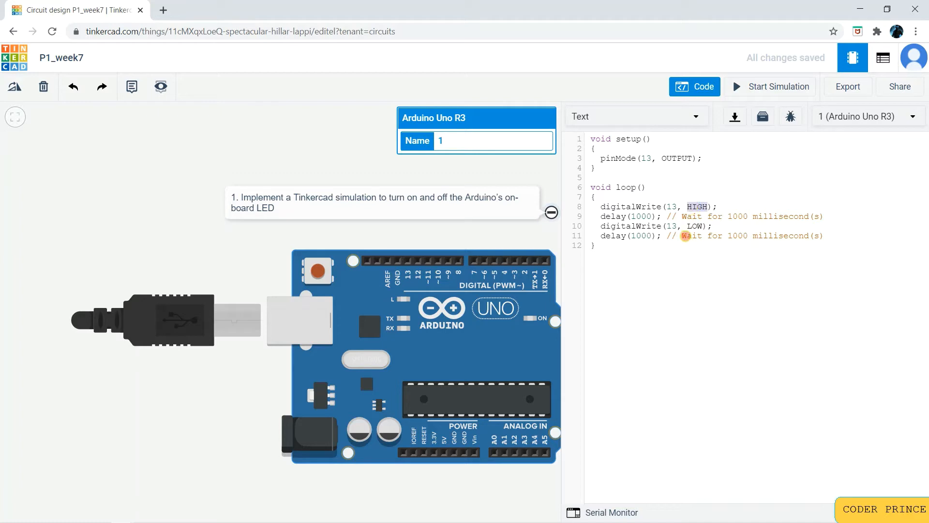
double_click(693, 226)
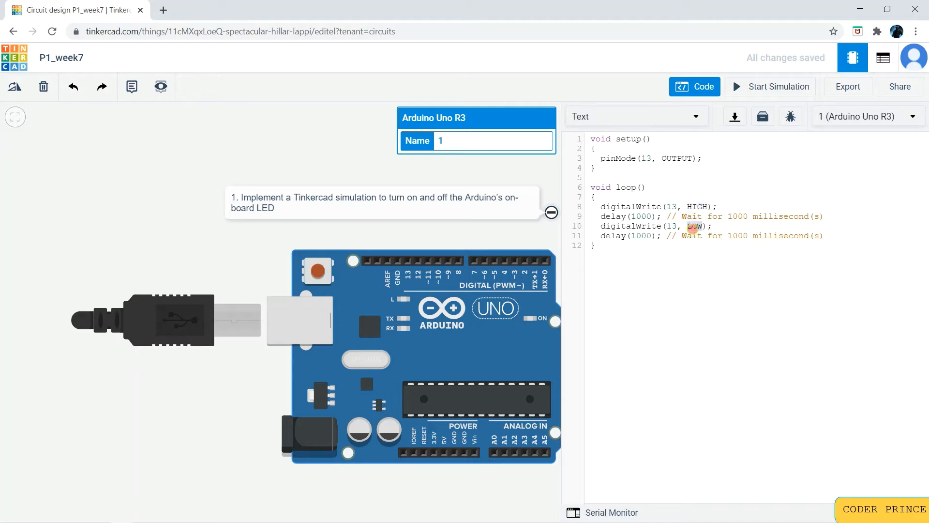
click(732, 242)
drag(602, 217, 667, 215)
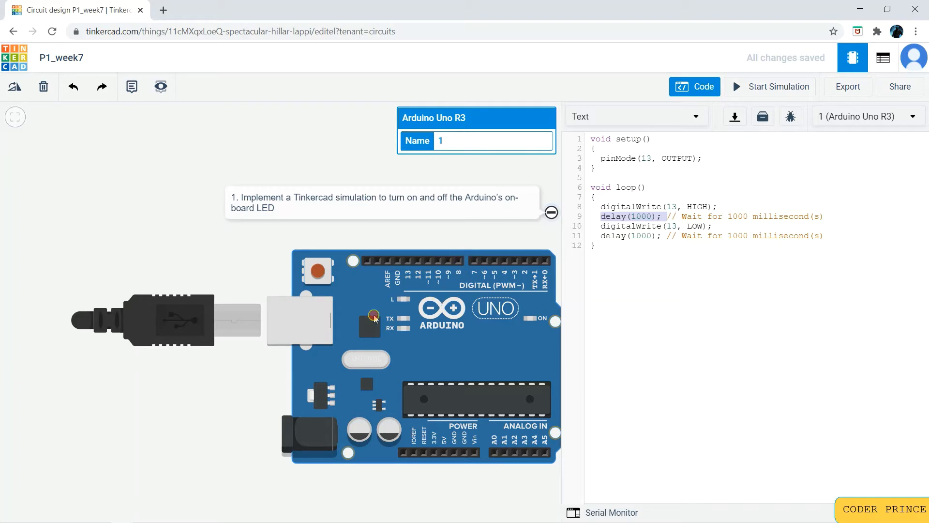
click(695, 247)
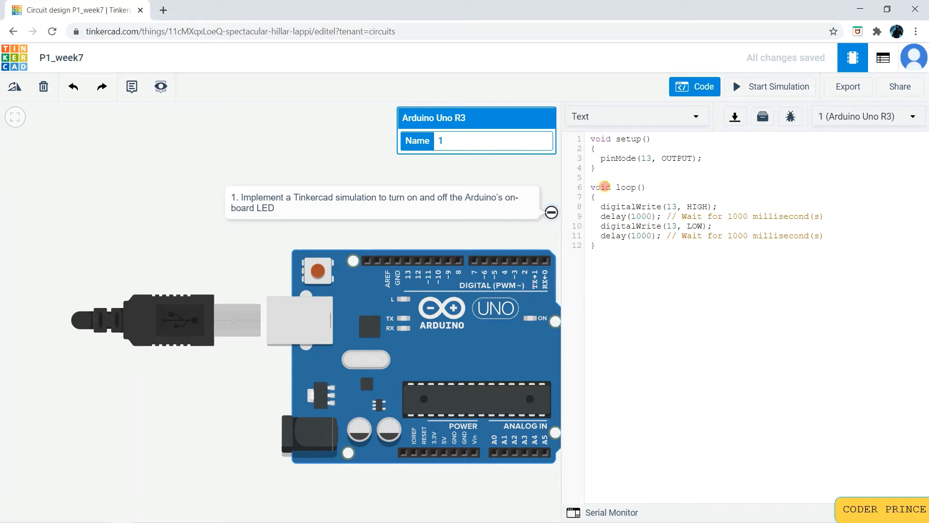
Start the simulation of the on-board LED circuit
click(753, 87)
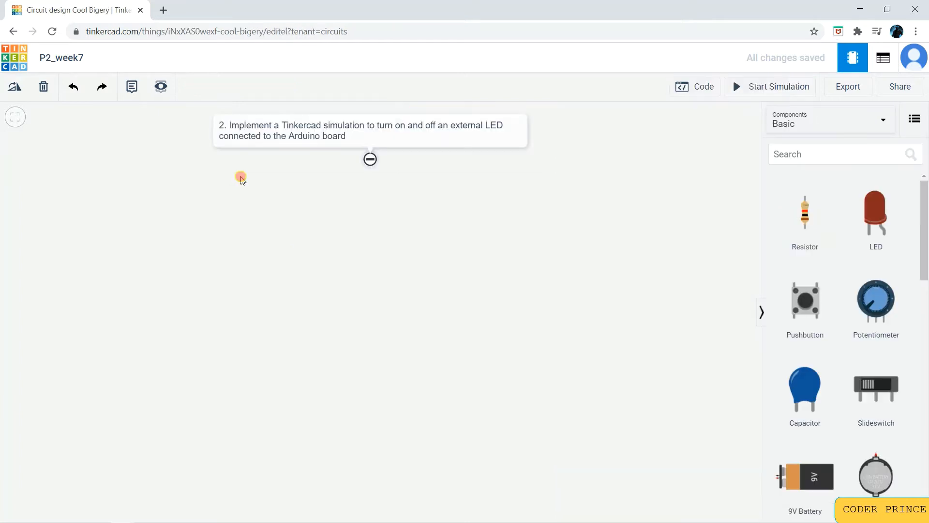
Place an Arduino Uno R3 in the P2_week7 circuit and a small breadboard directly above it
click(263, 130)
scroll(822, 317, down, 6)
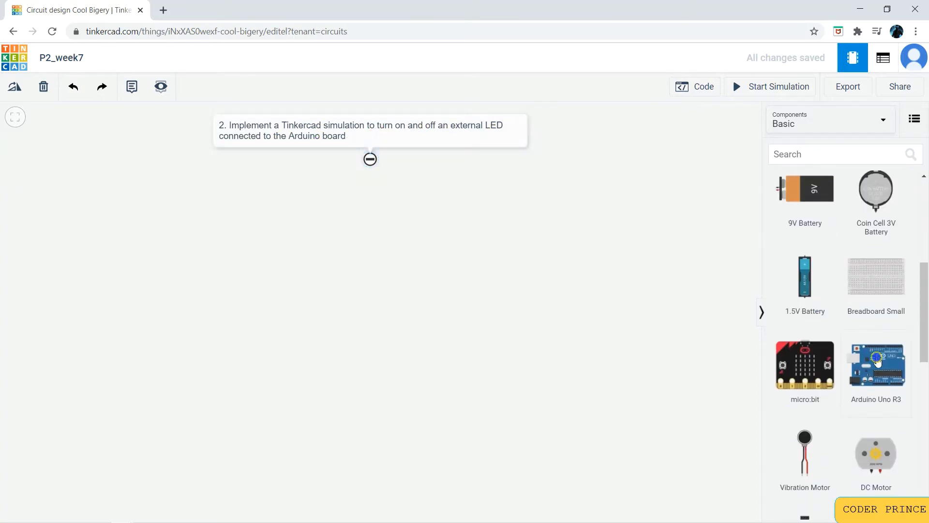
click(877, 358)
click(349, 430)
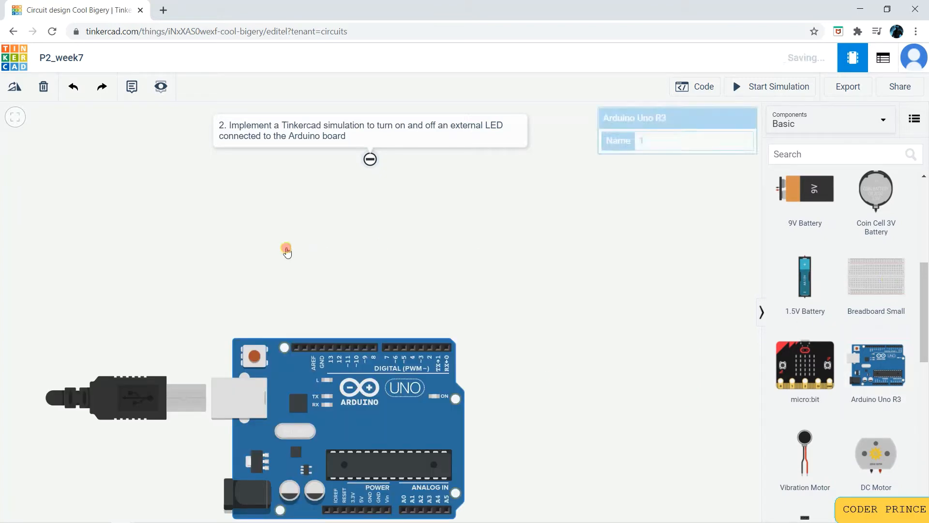
click(286, 250)
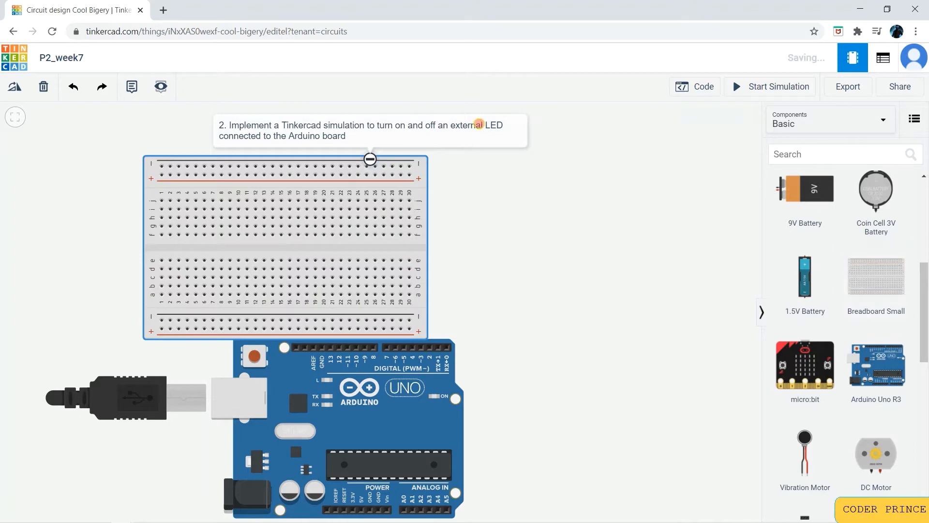
Move the annotation beside the breadboard and reposition the unrotated breadboard with a gap above the Arduino
click(370, 160)
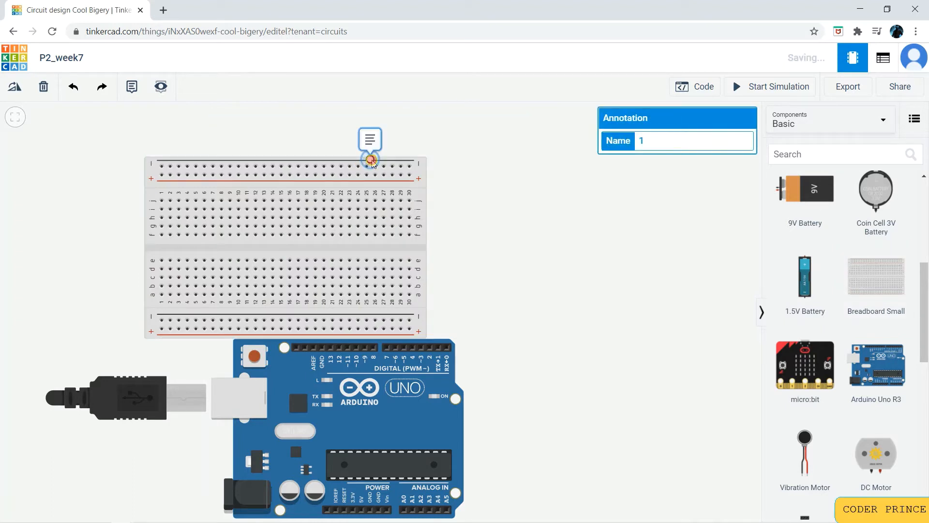
mouse_move(372, 162)
mouse_down()
mouse_move(484, 166)
mouse_move(691, 219)
mouse_move(643, 197)
mouse_up()
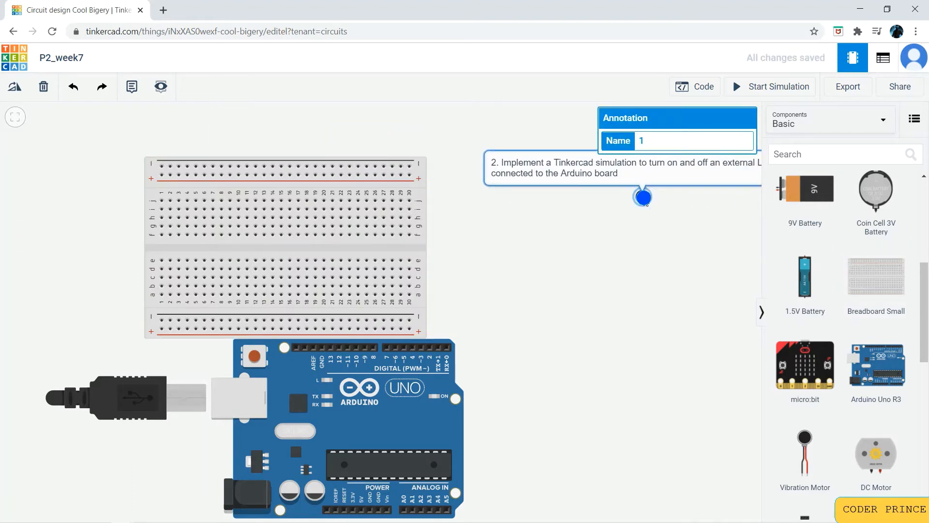
drag(313, 234, 371, 226)
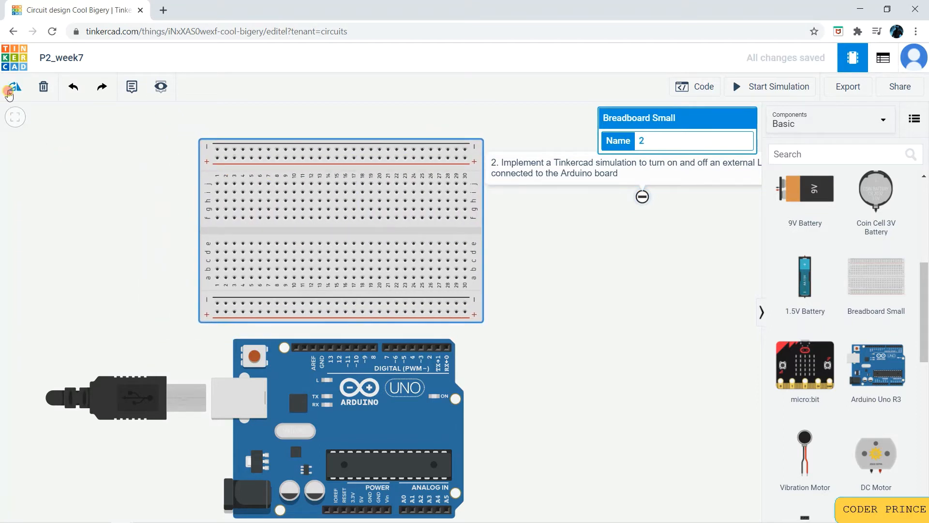
click(14, 92)
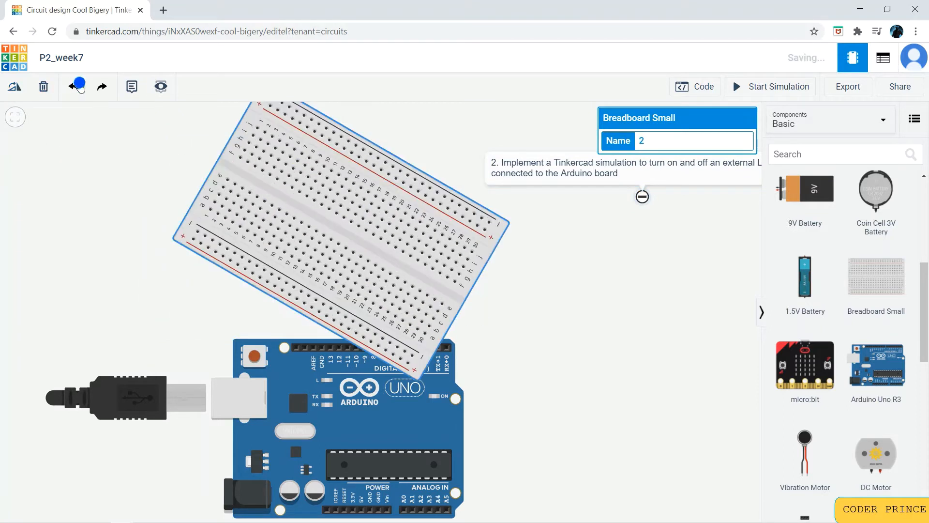
click(78, 87)
Wire the Arduino's GND pin beside pin 13 to the breadboard's lower positive rail near column 13, and colour the wire black
scroll(394, 311, down, 3)
scroll(395, 313, up, 3)
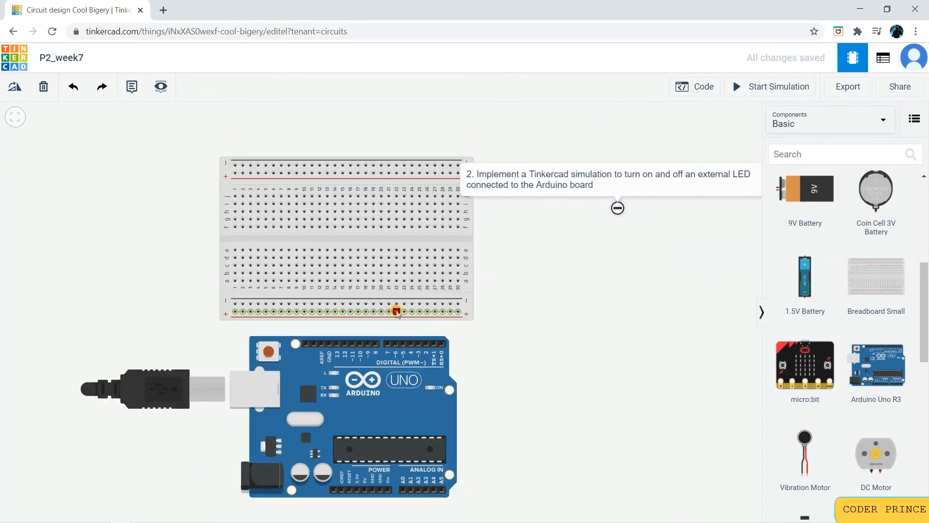
drag(478, 345, 521, 311)
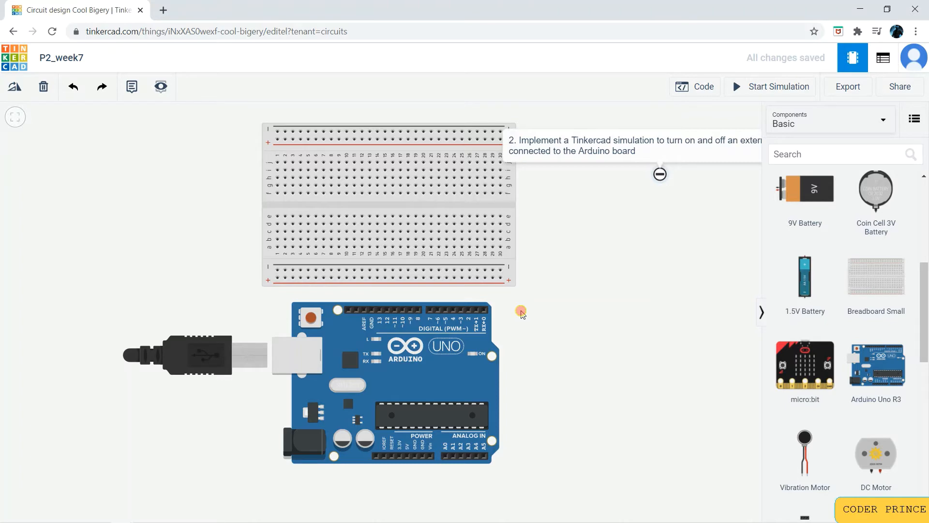
scroll(521, 312, up, 5)
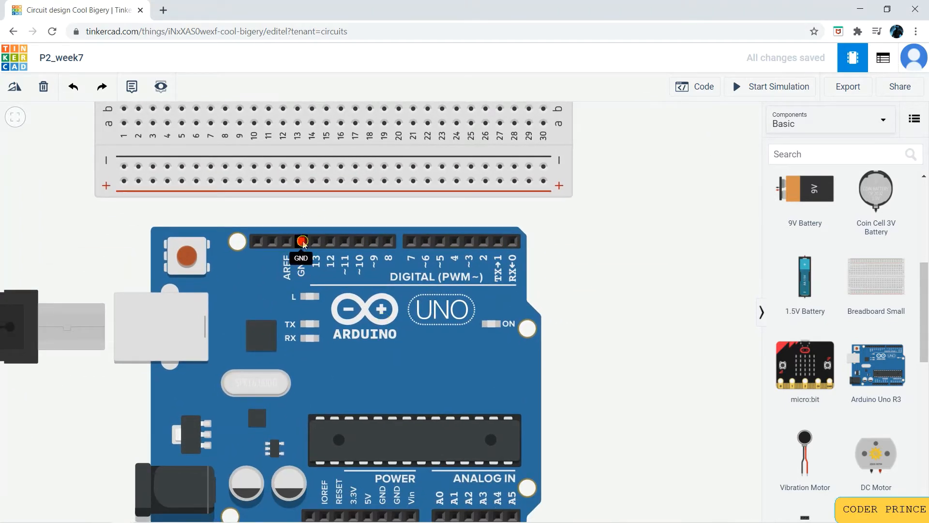
click(302, 242)
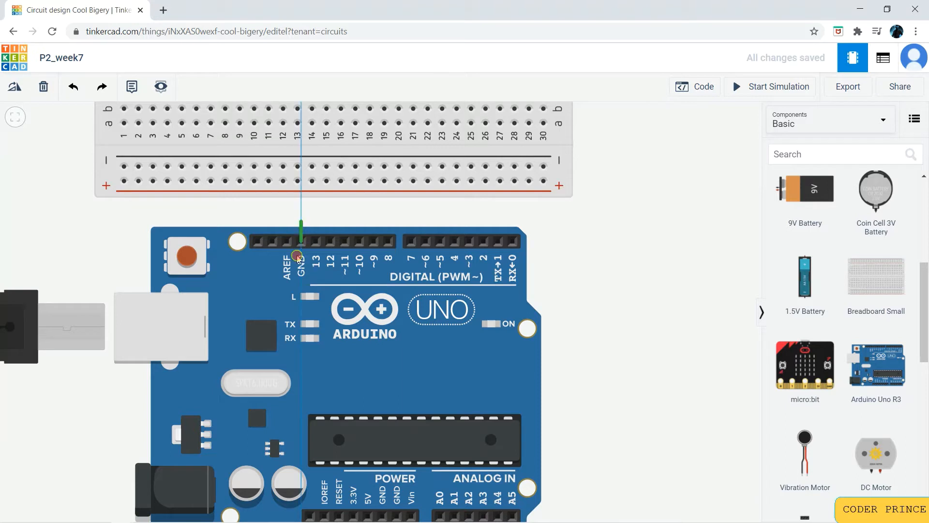
click(297, 181)
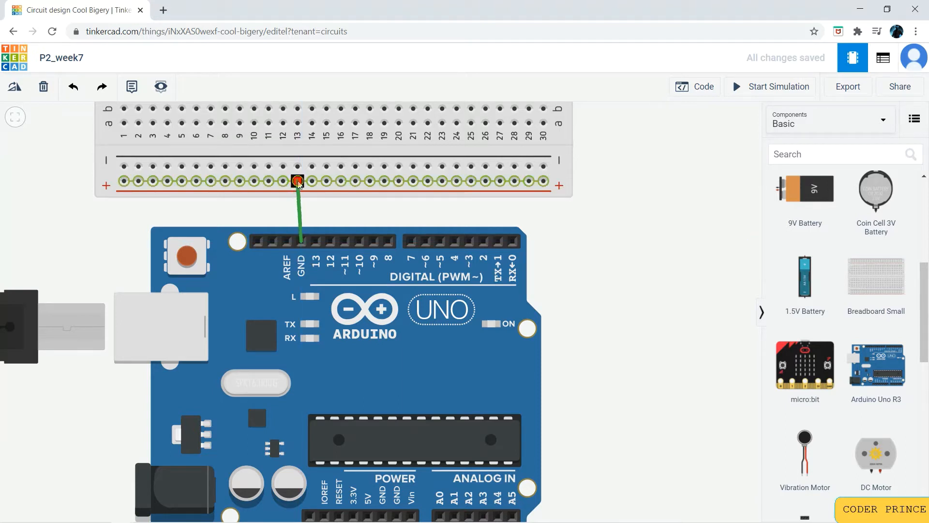
mouse_move(298, 181)
mouse_down()
mouse_move(504, 181)
mouse_move(270, 182)
mouse_move(298, 181)
mouse_up()
click(666, 141)
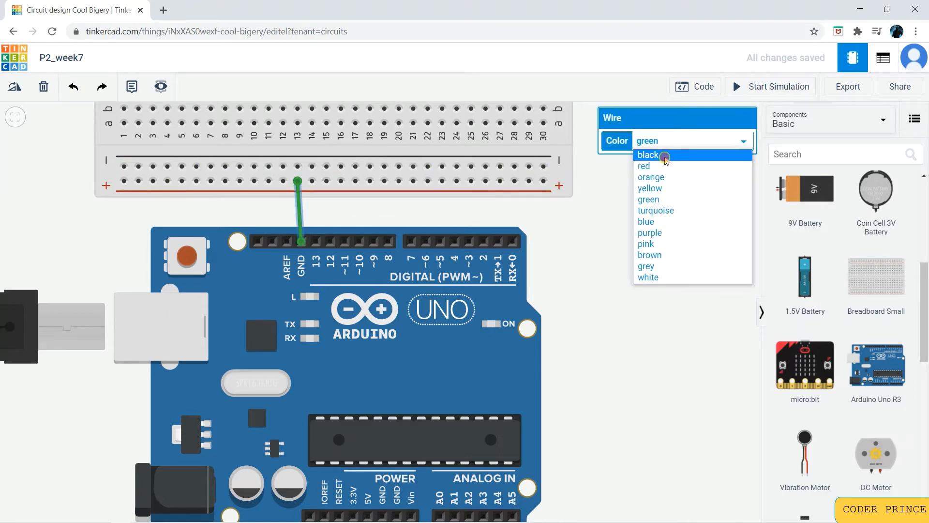
click(665, 155)
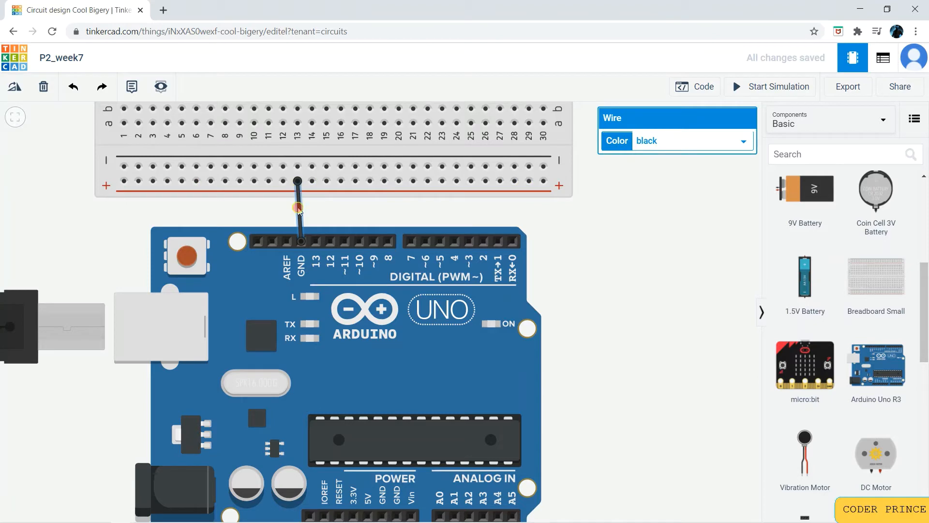
Place an LED on the upper half of the breadboard, around columns 12 and 13
drag(613, 250, 622, 390)
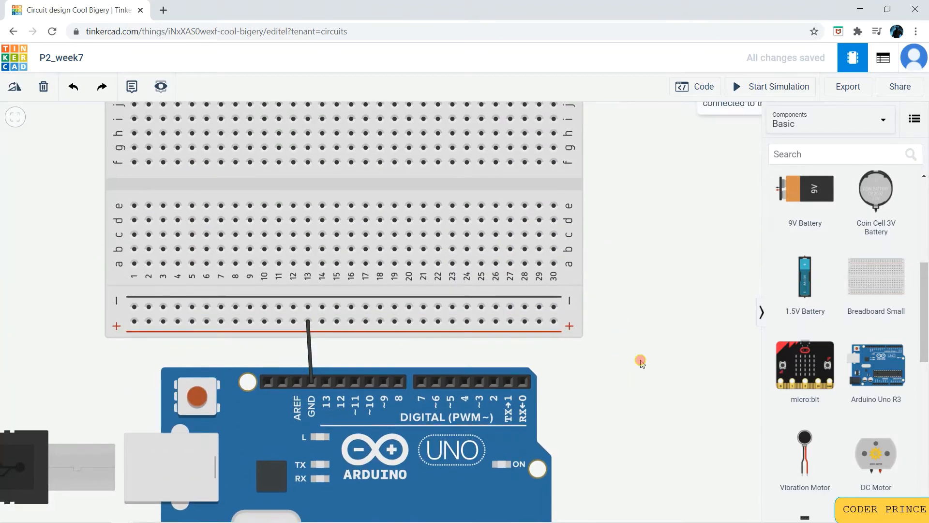
drag(644, 331, 595, 268)
scroll(644, 397, down, 2)
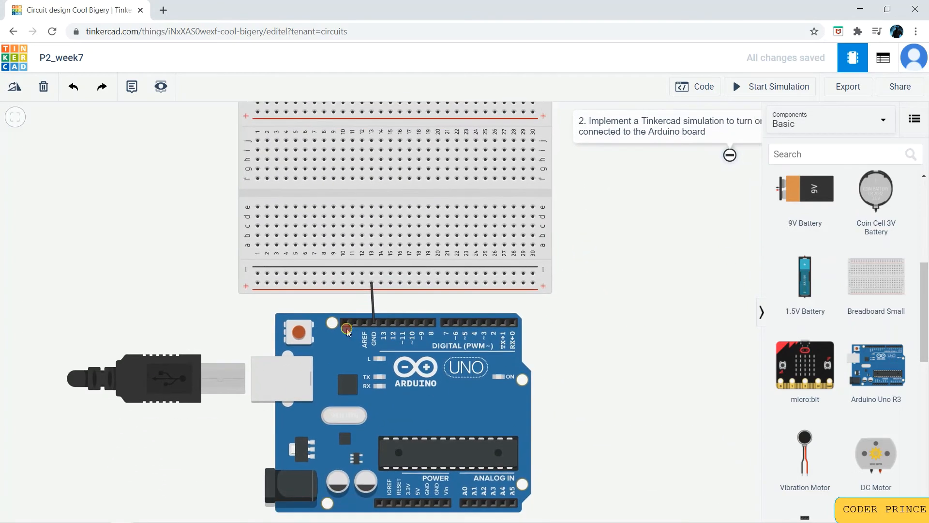
scroll(842, 237, up, 5)
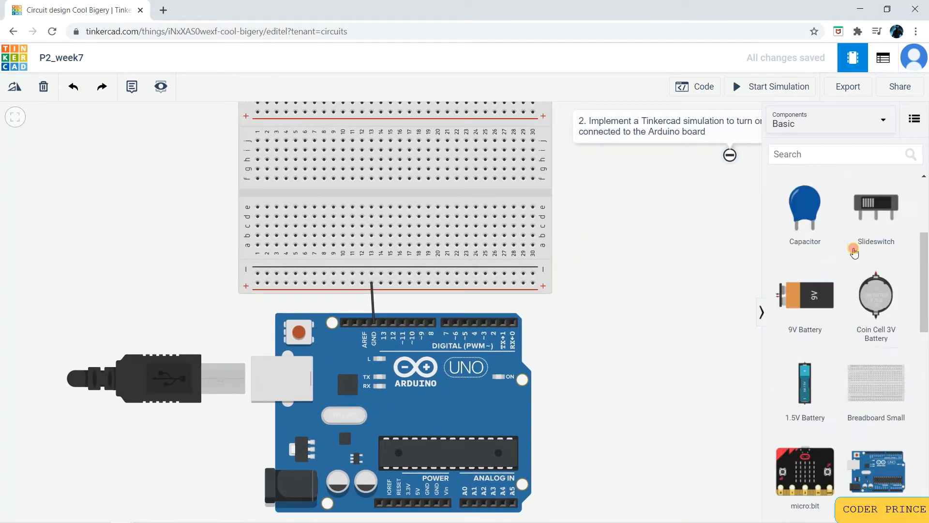
drag(872, 223, 373, 193)
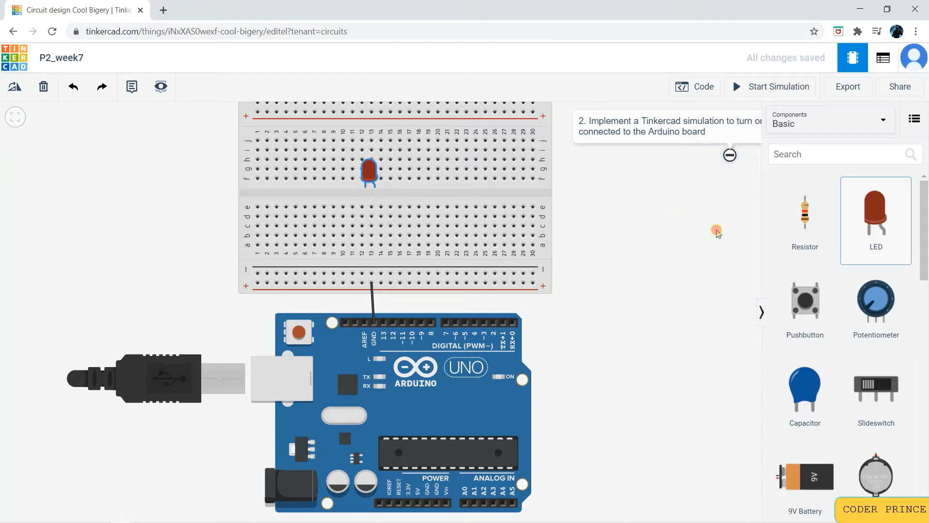
Place a resistor in the empty area beside the breadboard and rotate it to a horizontal orientation
drag(806, 208, 644, 269)
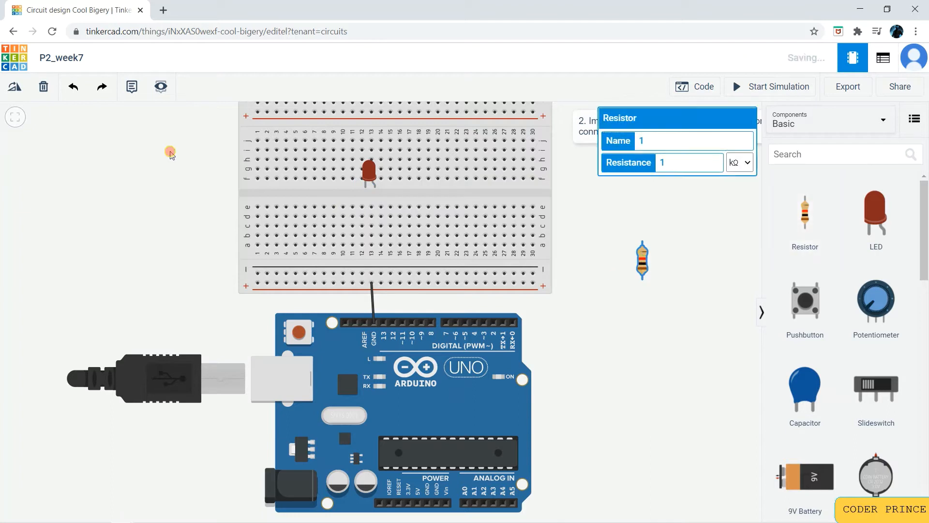
click(15, 86)
click(15, 87)
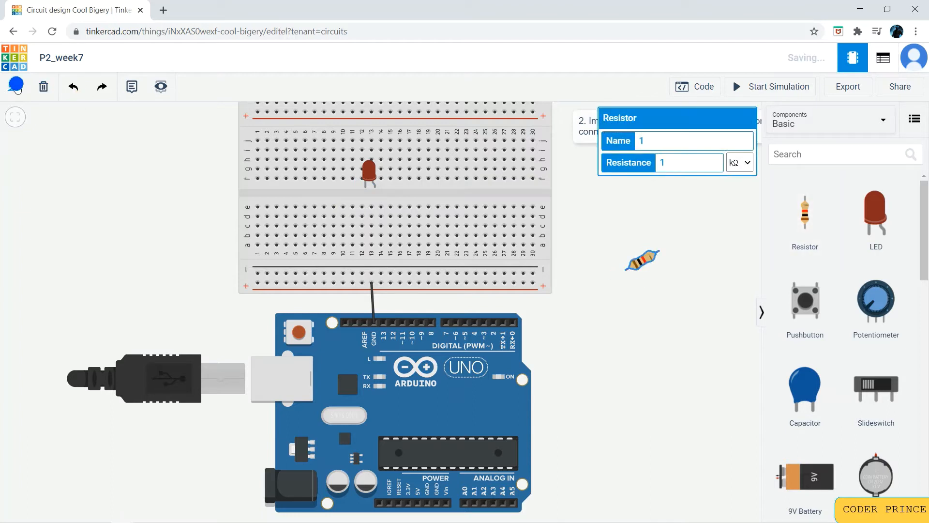
click(15, 87)
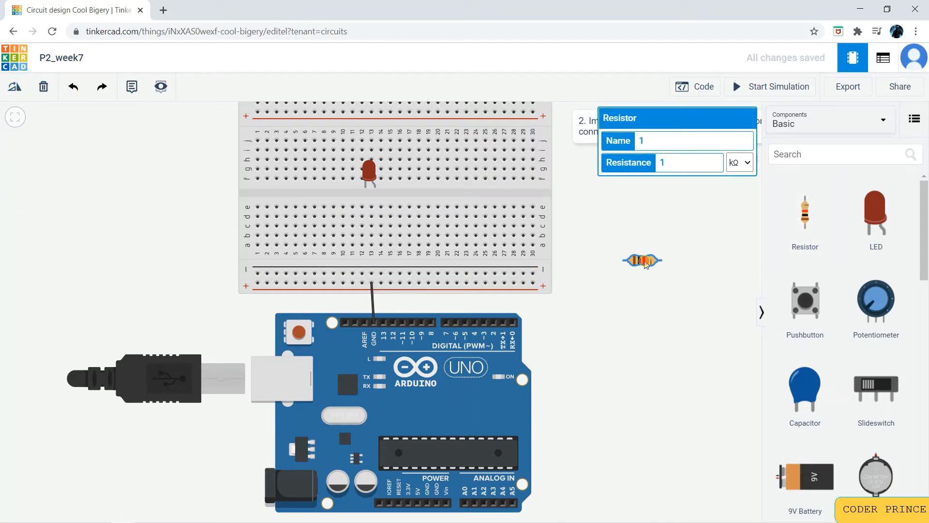
Move the horizontal resistor onto the breadboard so that one end meets the LED's cathode leg
drag(626, 260, 351, 194)
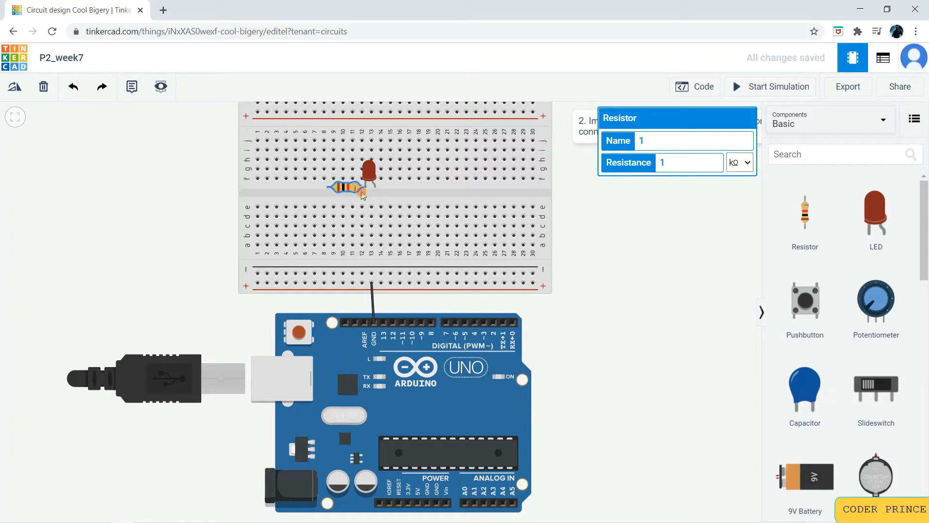
click(349, 189)
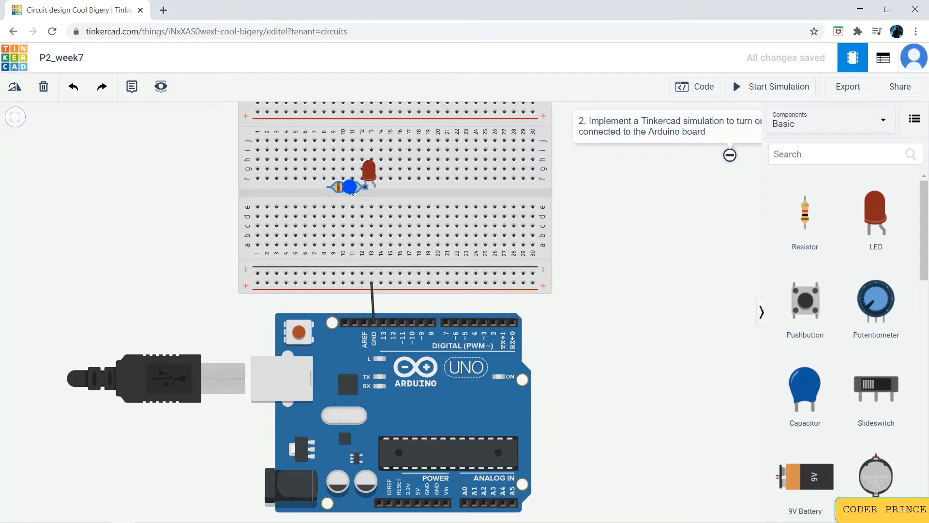
mouse_move(352, 192)
mouse_down()
mouse_move(331, 193)
mouse_move(347, 191)
mouse_up()
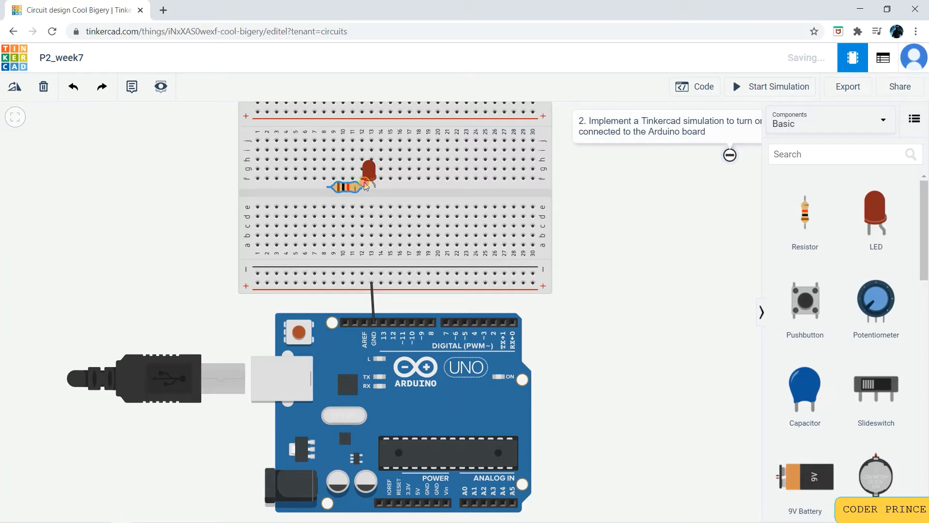
Wire the resistor's free end to the breadboard's lower positive rail near column 9
click(329, 194)
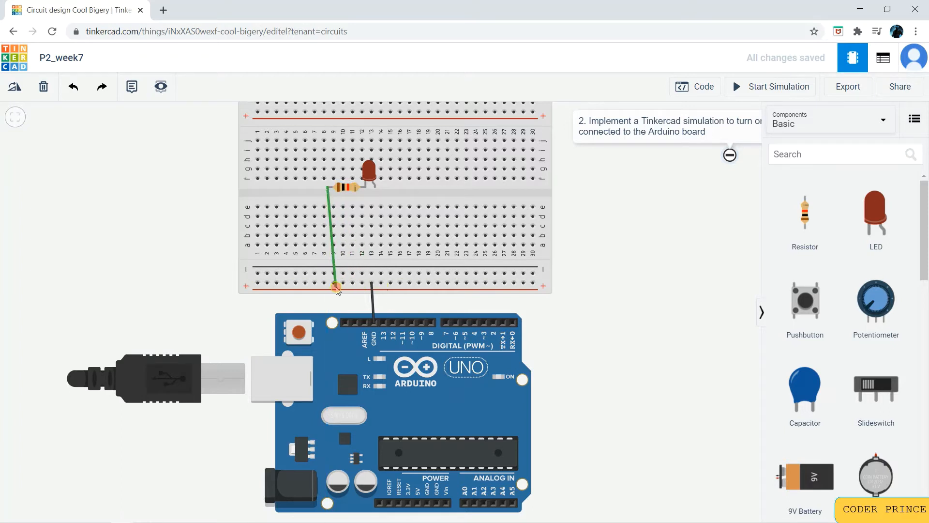
click(400, 283)
drag(400, 283, 335, 286)
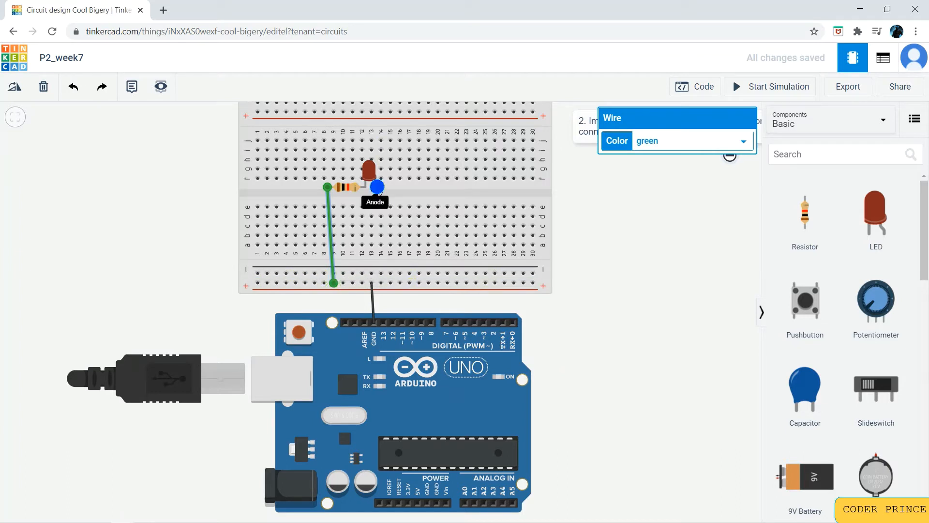
Wire the LED's anode through one bend to row c, column 17 on the lower half of the breadboard
click(376, 187)
click(403, 188)
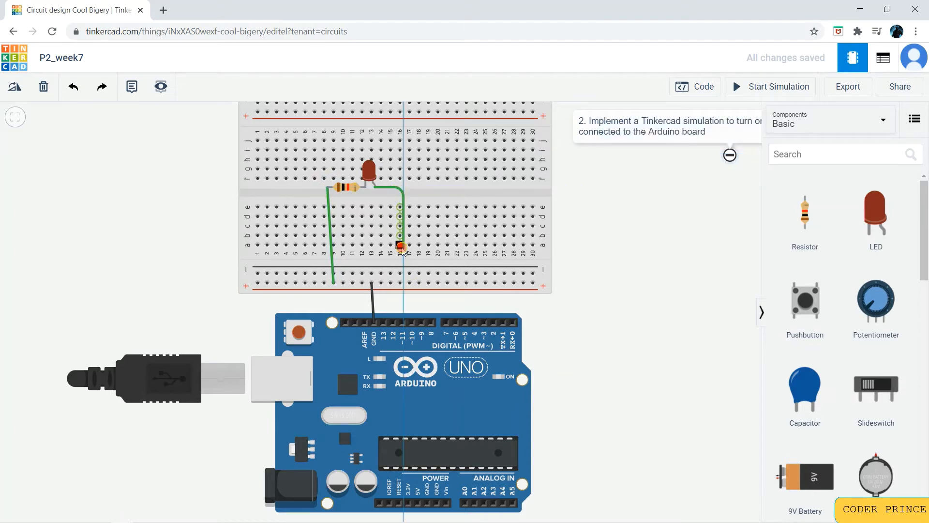
click(428, 226)
drag(439, 227, 409, 225)
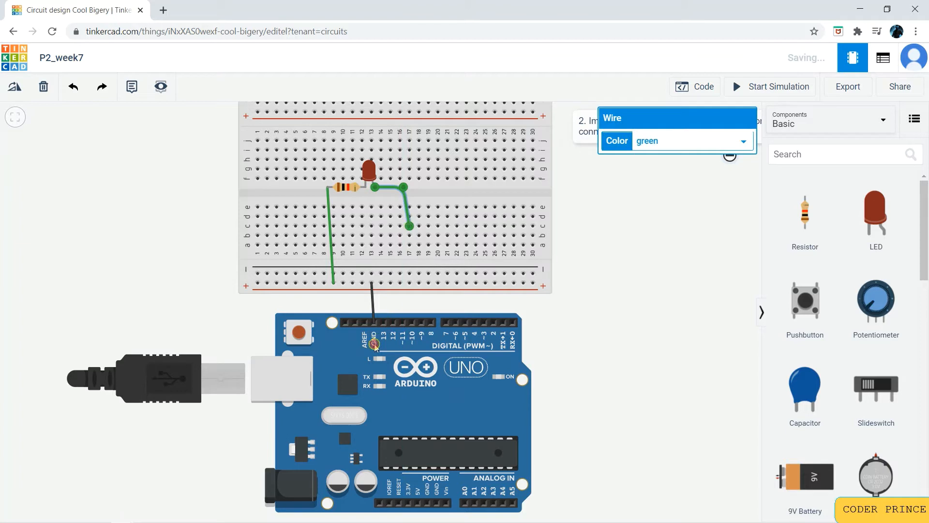
Wire Arduino pin 13 to row a, column 17 of the breadboard and colour the wire red
click(384, 321)
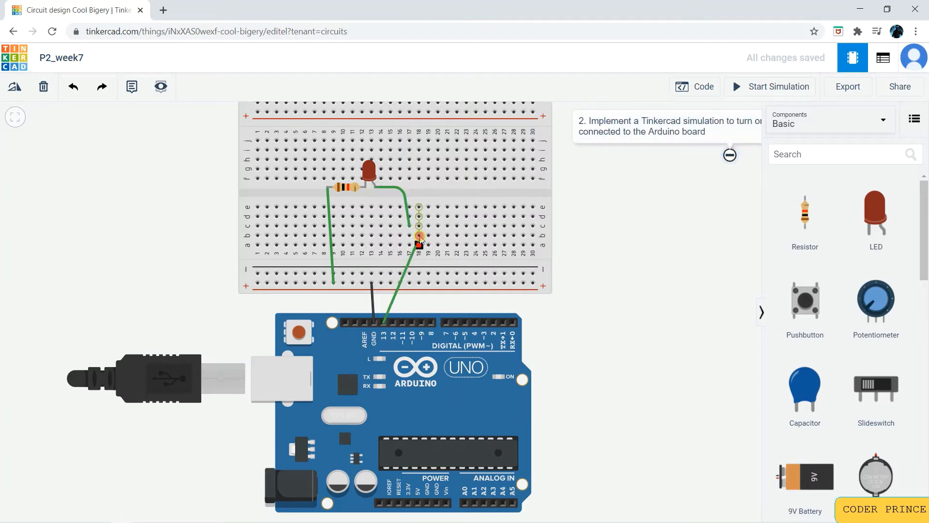
click(410, 246)
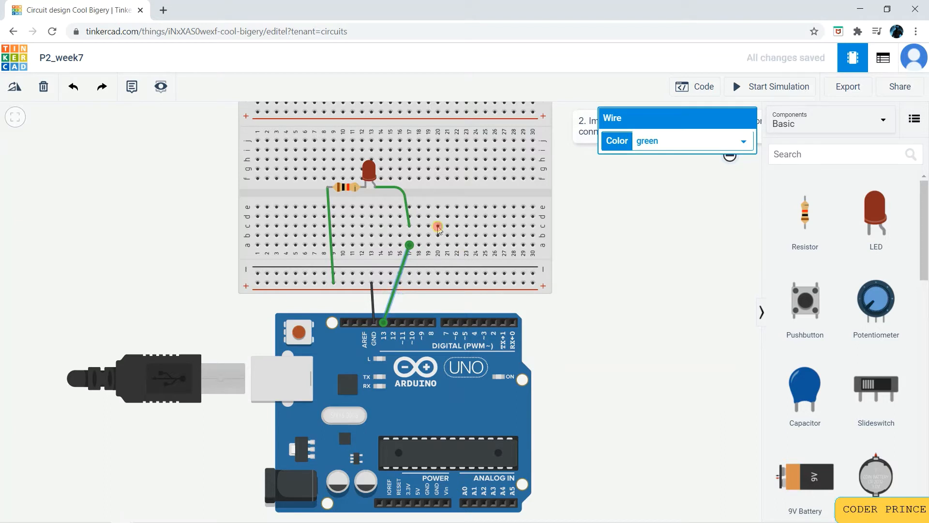
click(657, 141)
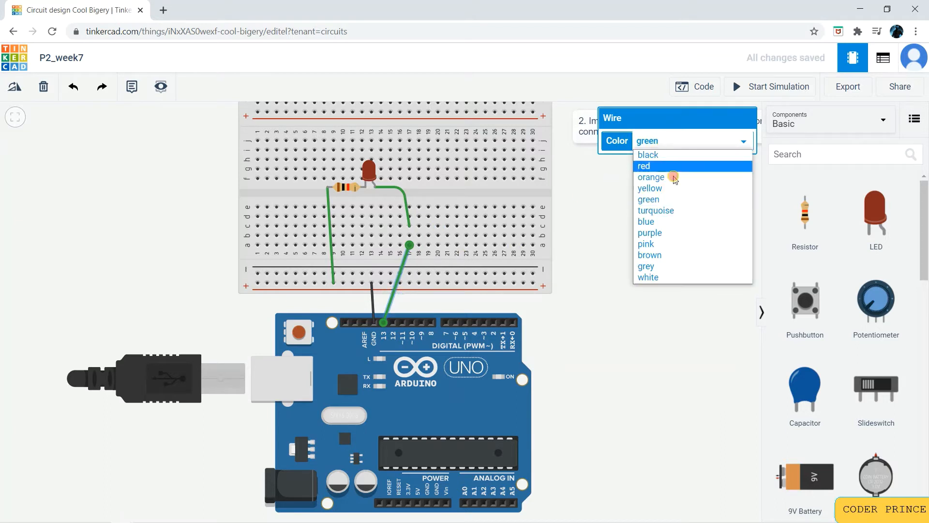
click(650, 165)
click(401, 199)
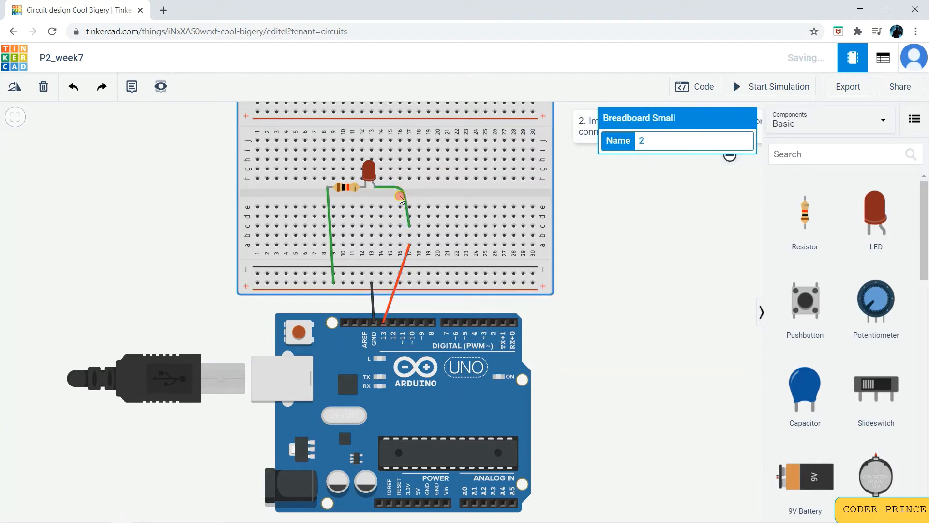
click(402, 199)
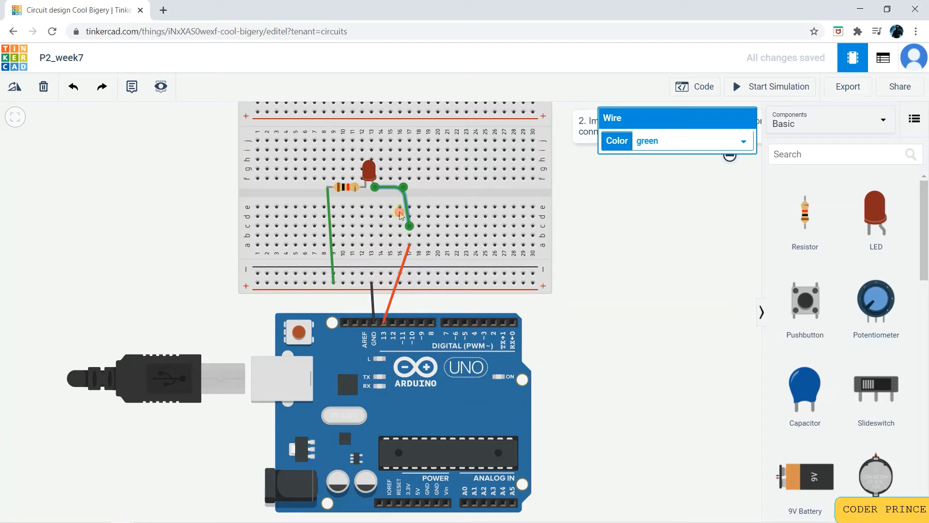
click(648, 223)
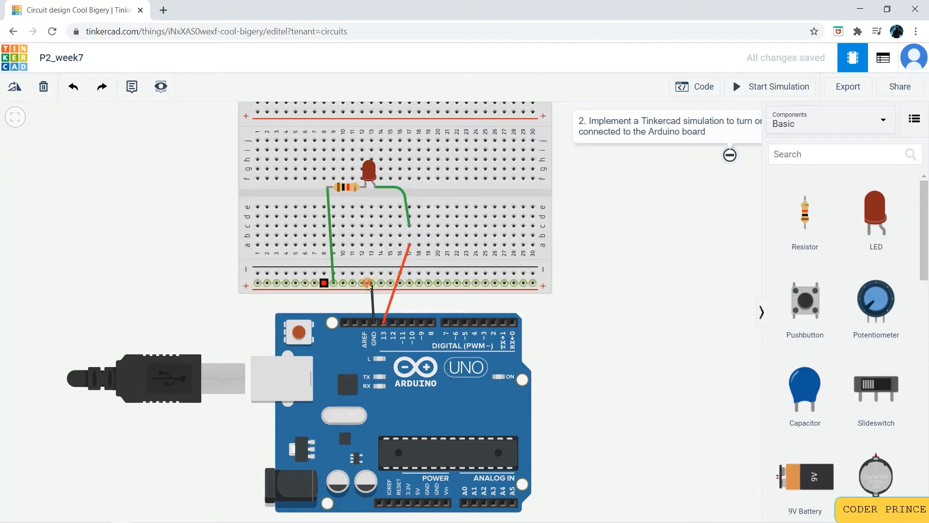
Show the Arduino's text code that toggles pin 13 and start the circuit simulation
click(695, 87)
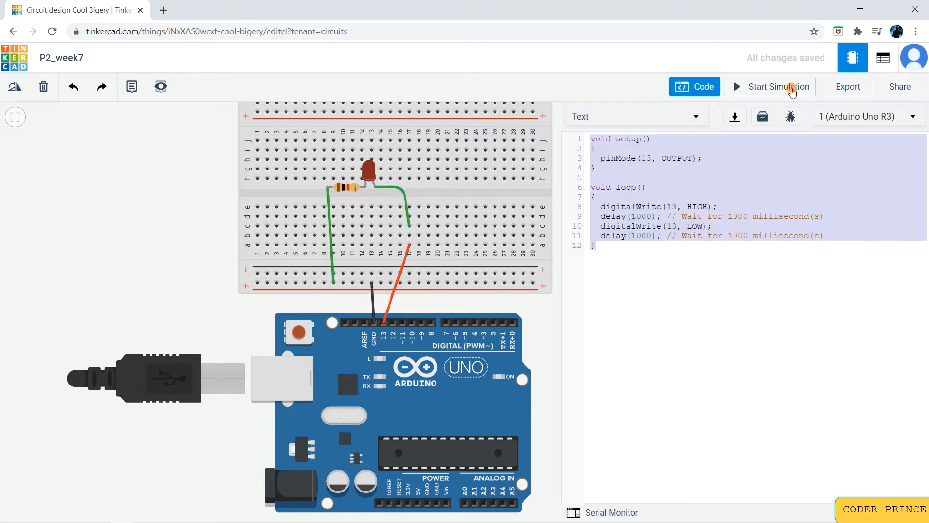
click(792, 88)
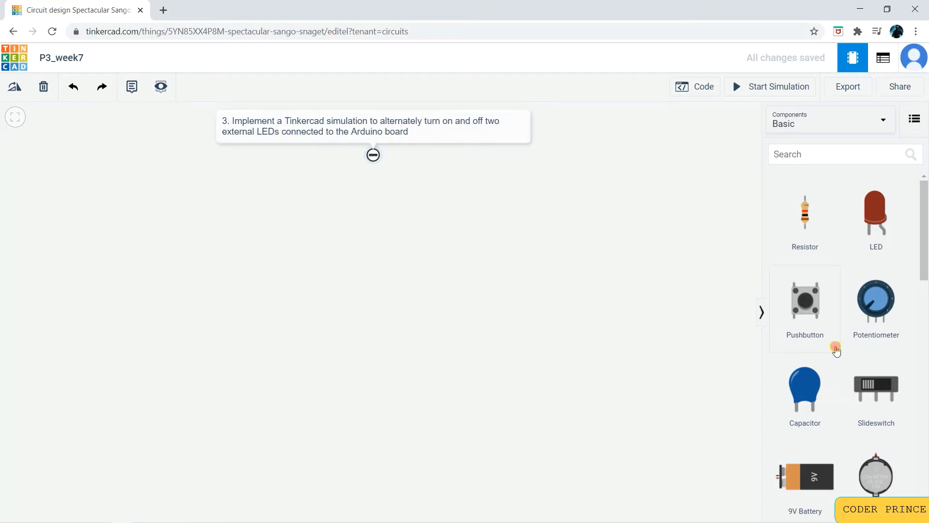
Place an Arduino Uno R3 in the P3_week7 circuit and a small breadboard directly above it
scroll(836, 349, down, 6)
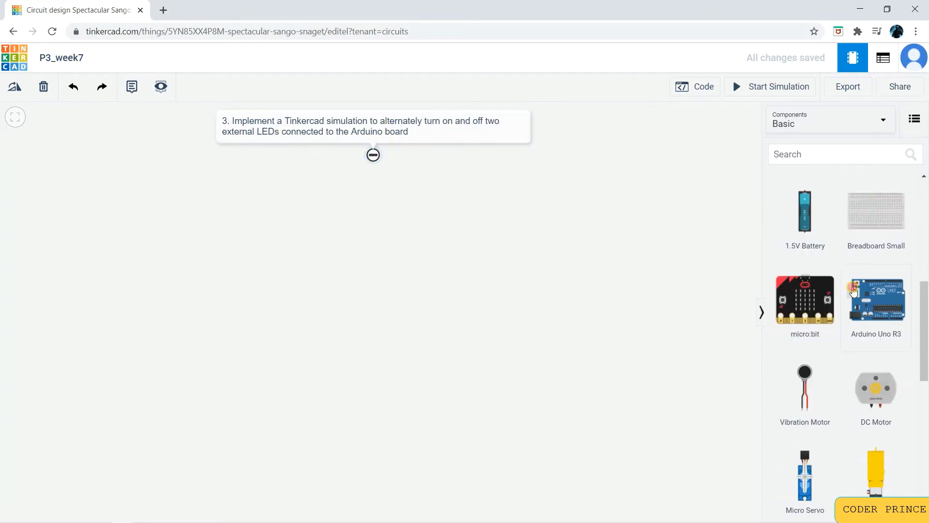
drag(853, 291, 315, 429)
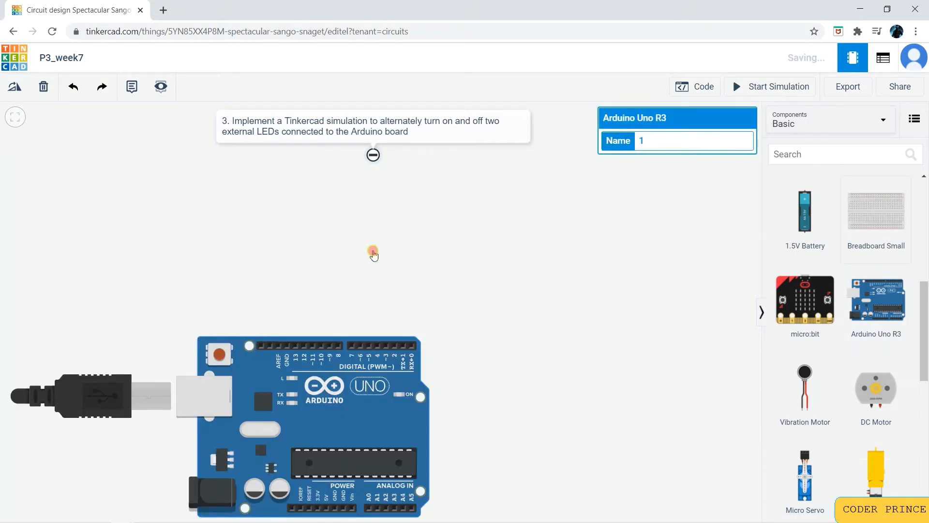
click(343, 250)
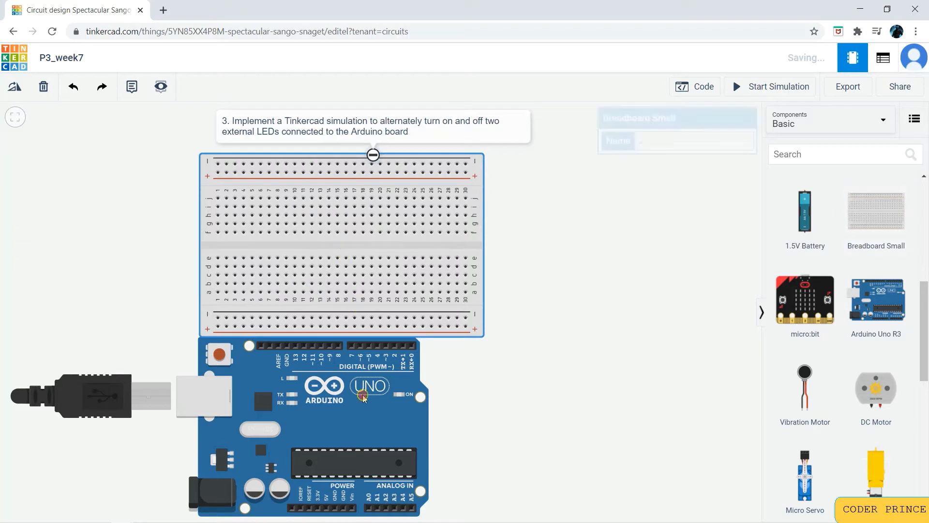
Move the annotation into the empty area beside the breadboard and reposition the breadboard and Arduino with a gap between them
drag(483, 142, 586, 166)
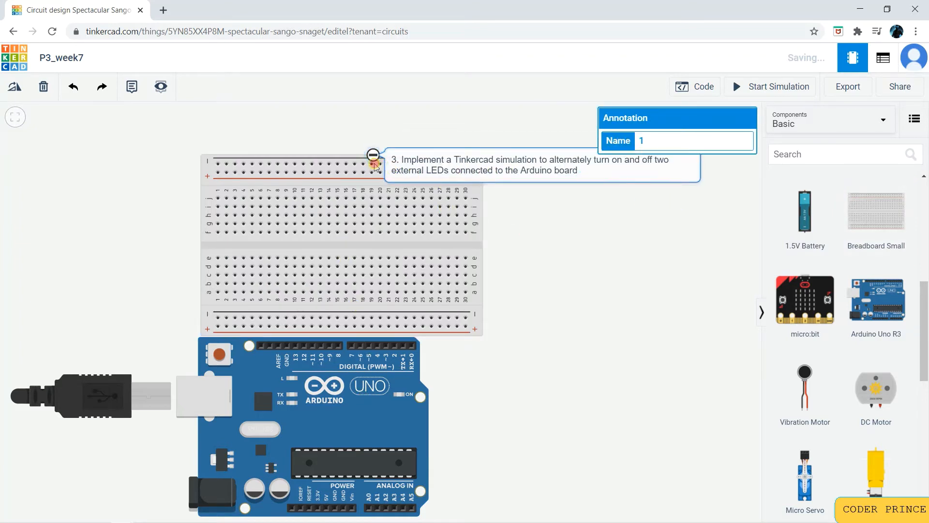
mouse_move(373, 156)
mouse_down()
mouse_move(605, 156)
mouse_move(605, 190)
mouse_up()
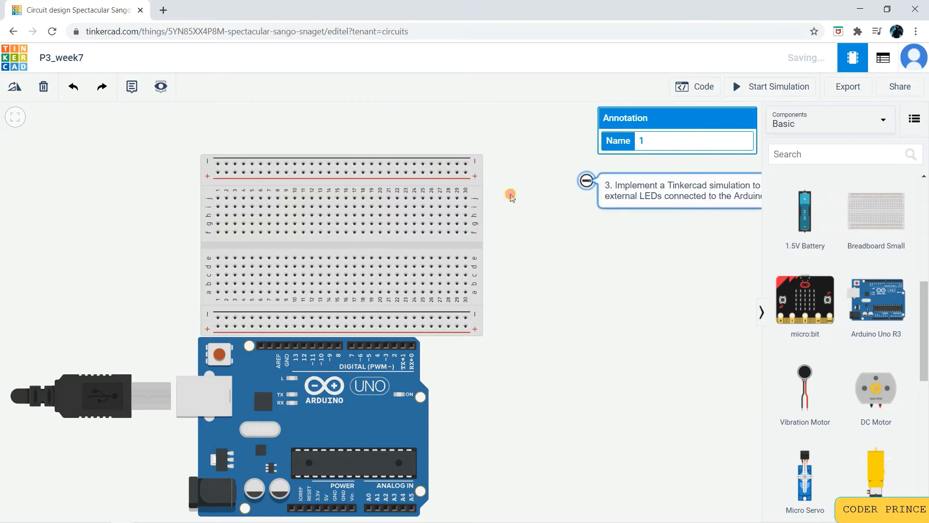
drag(382, 178, 379, 131)
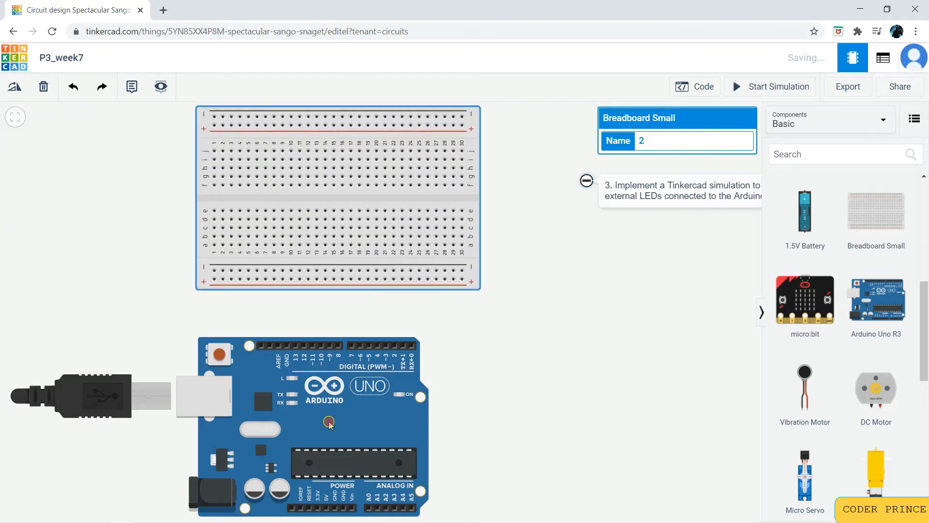
drag(329, 423, 390, 414)
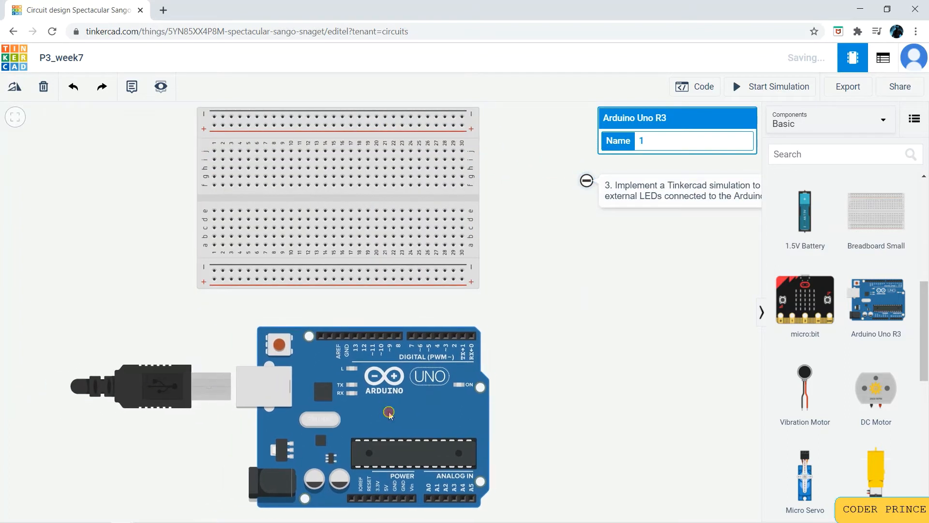
Wire the Arduino's GND pin beside pin 13 to the breadboard's lower positive rail near column 16, and colour the wire black
click(346, 344)
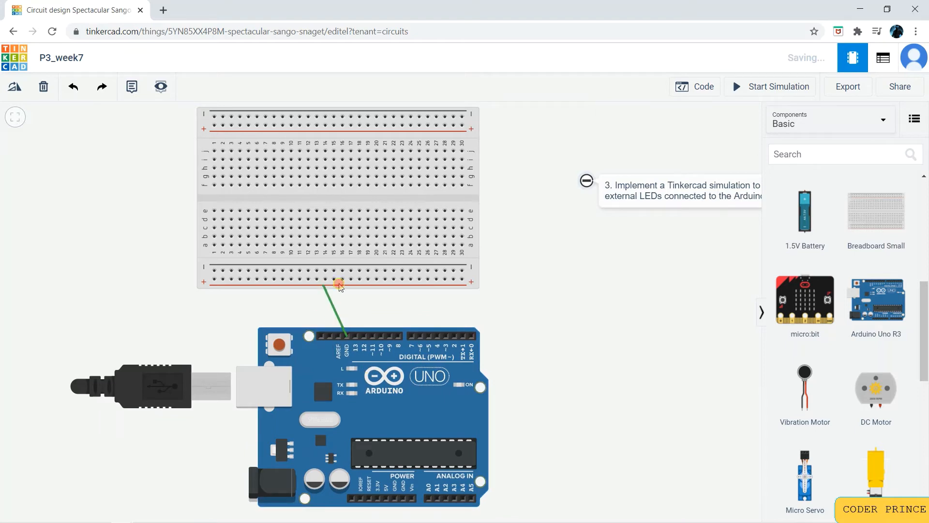
click(342, 279)
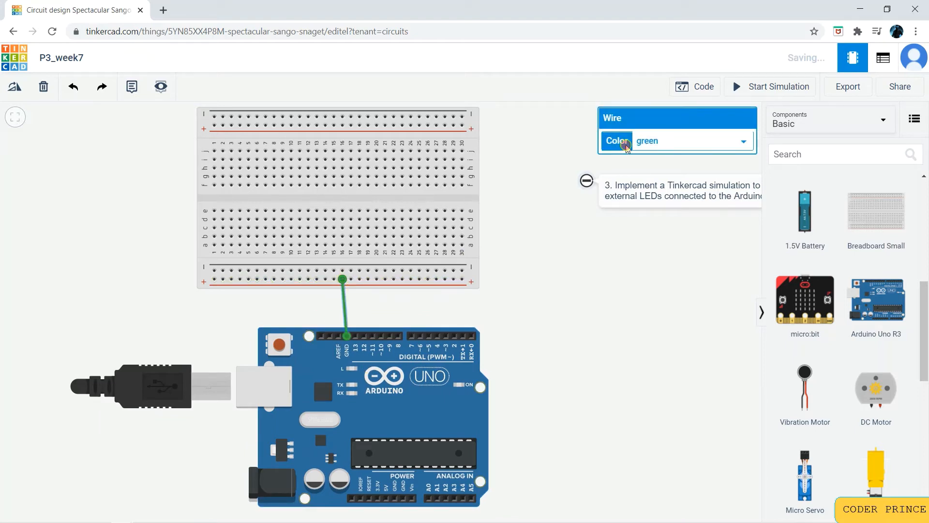
click(653, 144)
text(black)
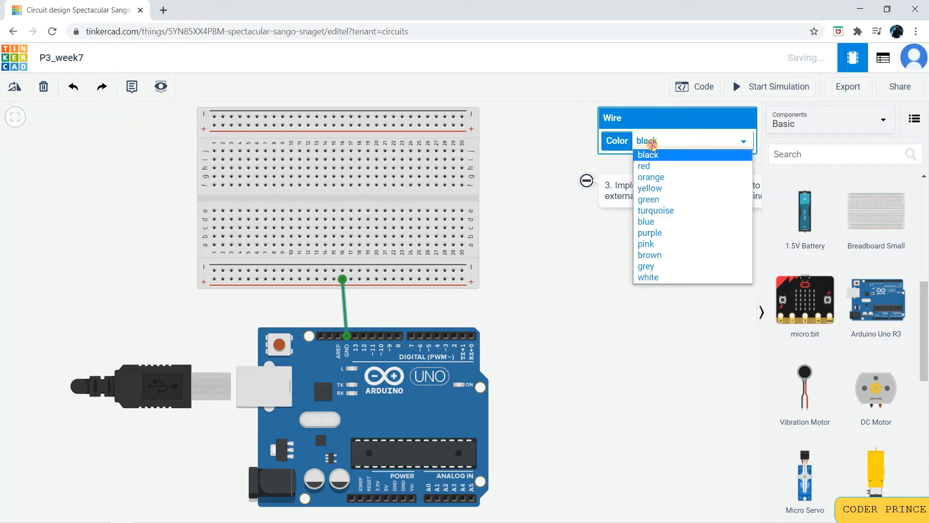
key(Return)
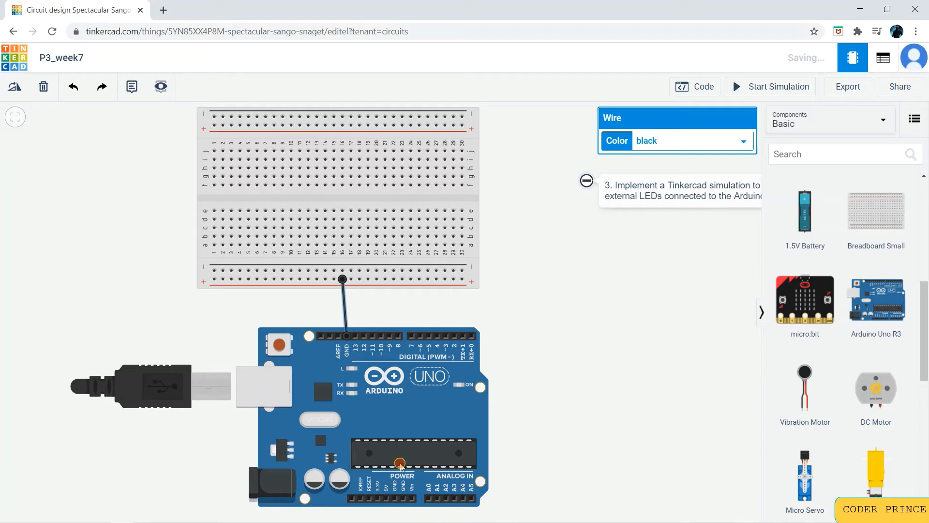
Wire Arduino pin 8 to the breadboard's lower positive rail near column 22 and colour the wire red
click(397, 337)
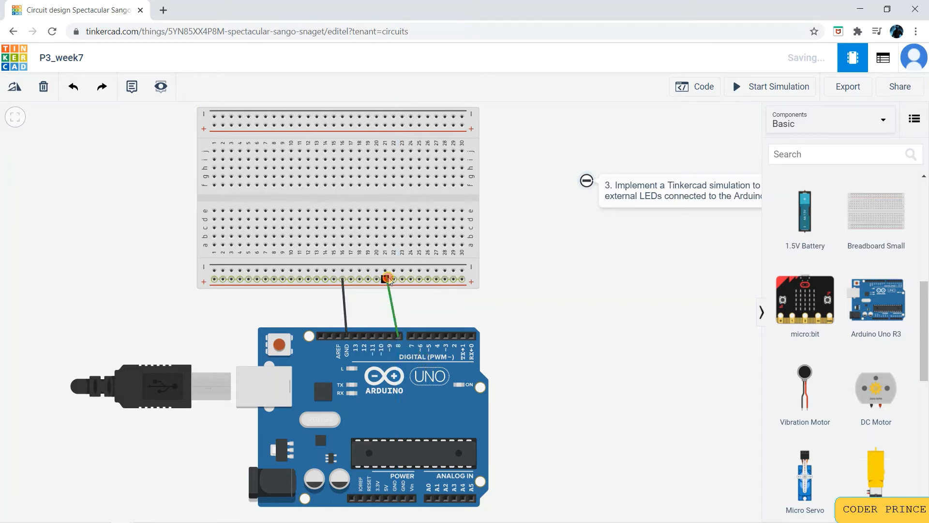
click(394, 280)
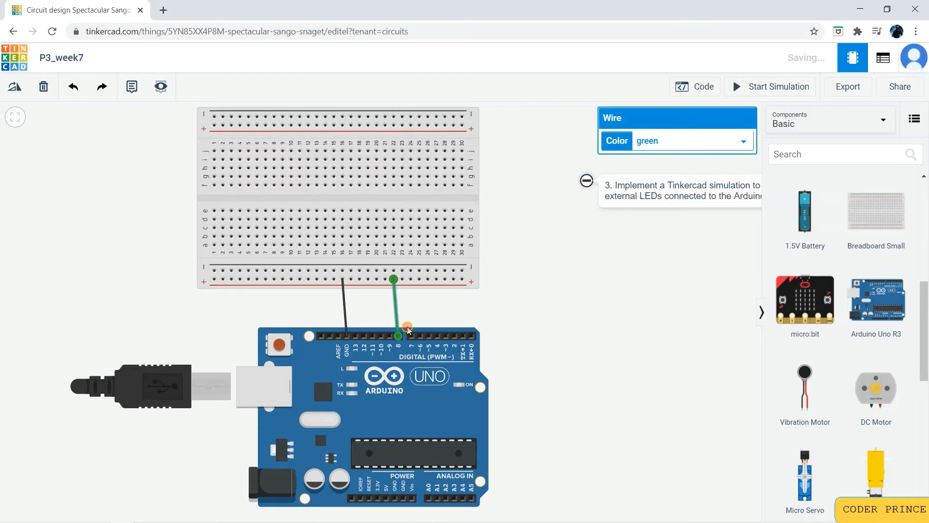
click(695, 87)
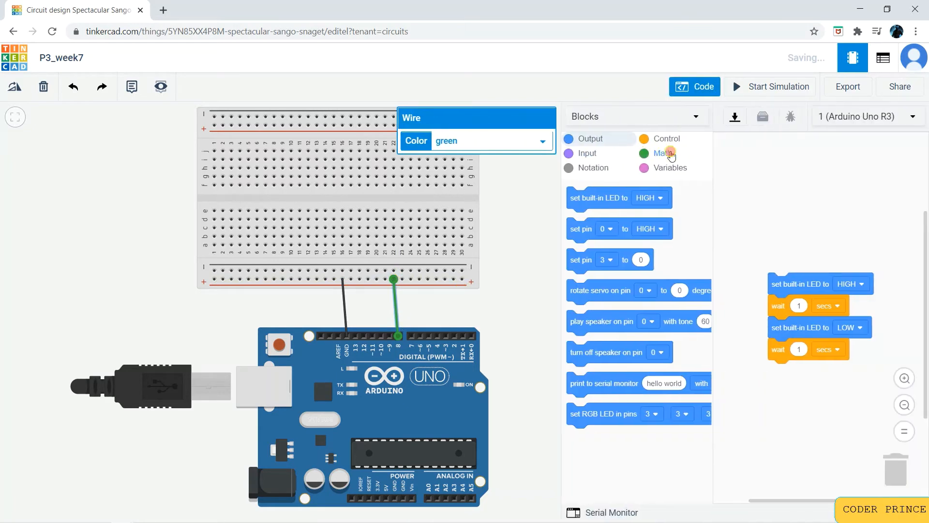
click(514, 141)
key(r)
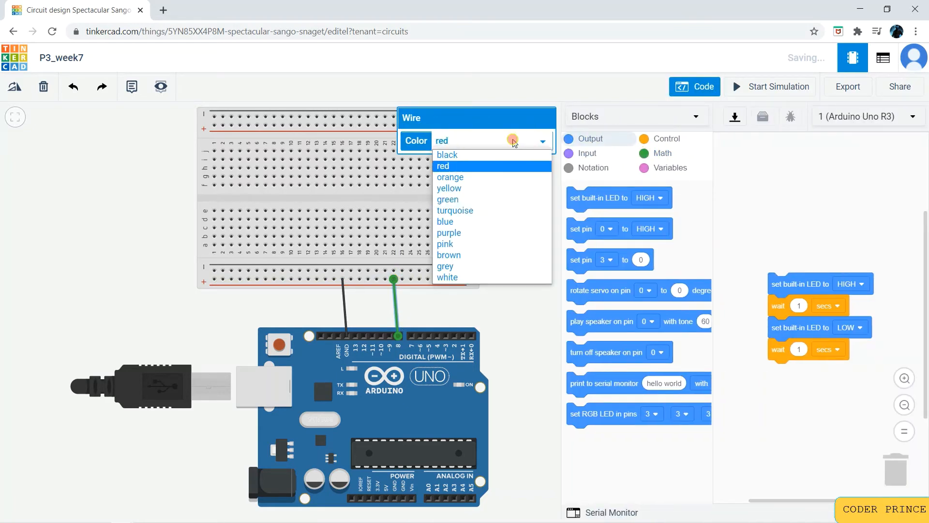
key(Return)
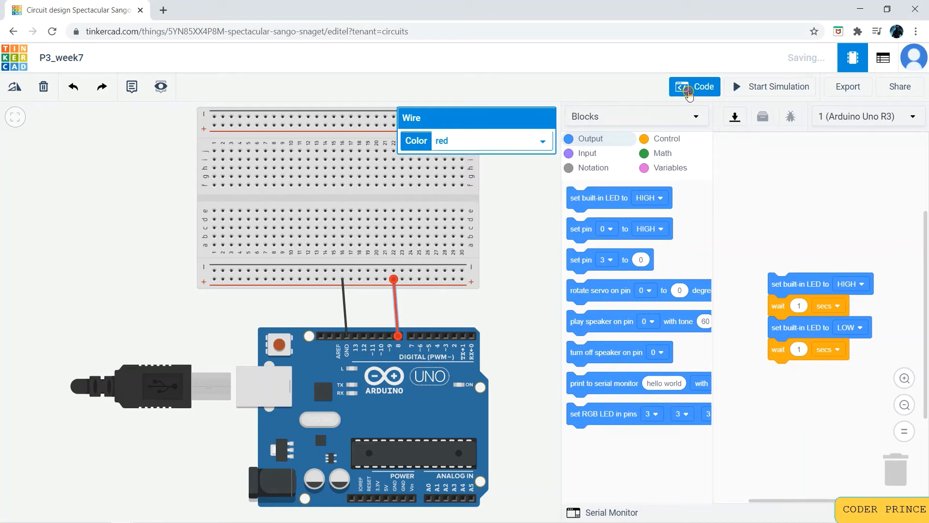
click(686, 92)
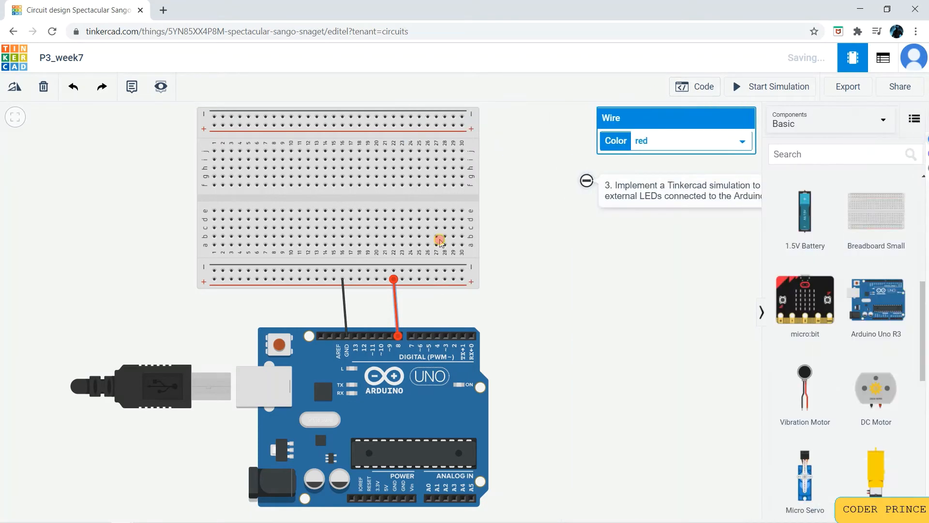
Route a bent wire from Arduino pin 13 to row a, column 10 of the breadboard
click(355, 335)
click(354, 306)
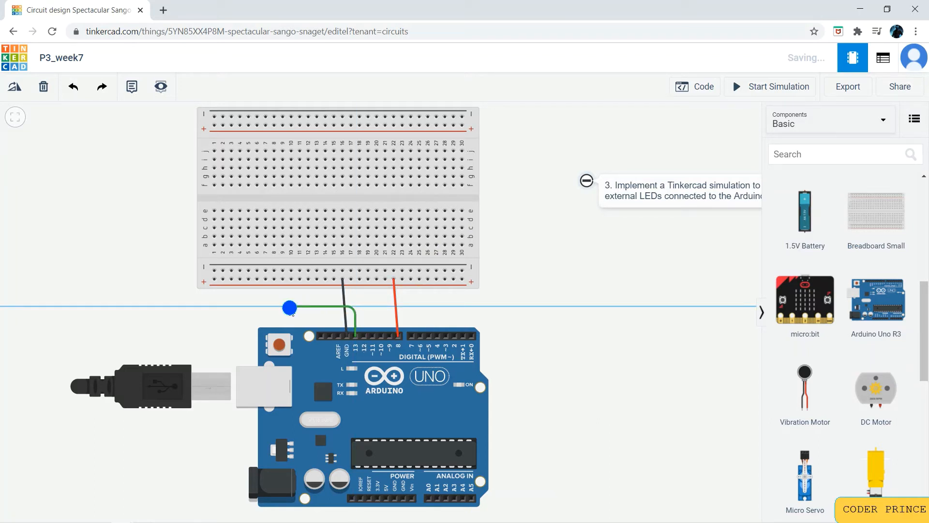
click(290, 307)
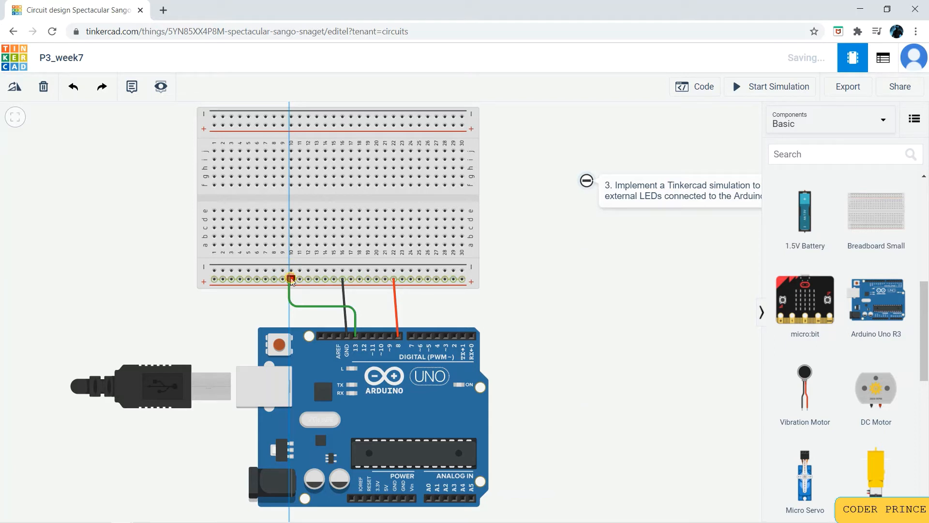
click(292, 245)
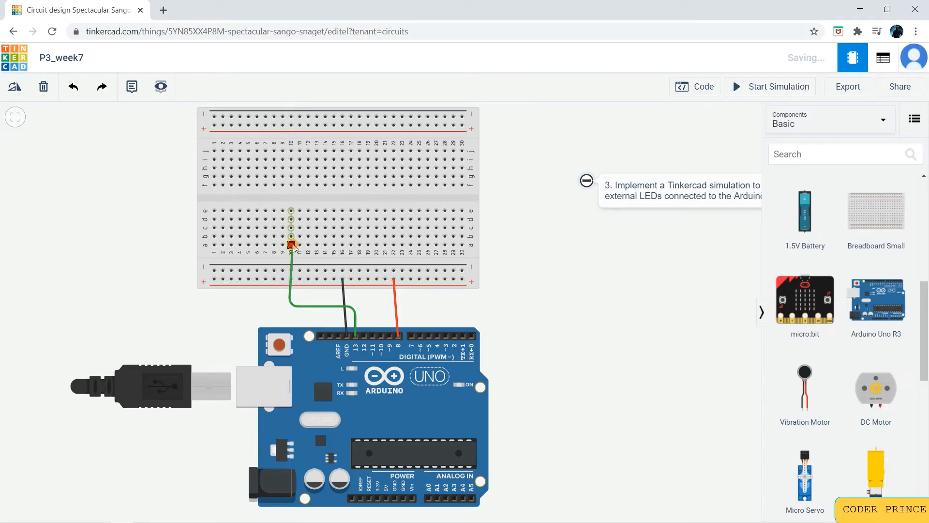
Move the breadboard end of the red pin 8 wire to row a, column 22
drag(293, 247, 290, 248)
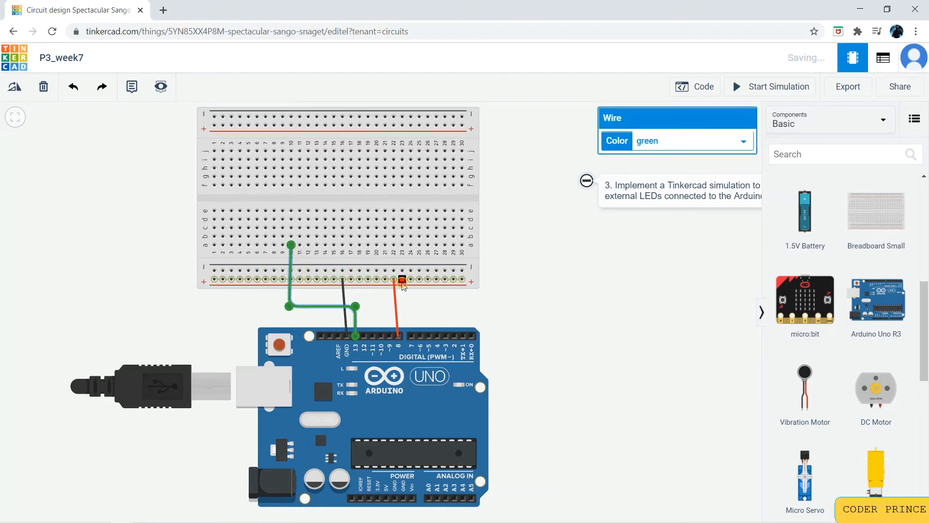
click(395, 302)
drag(396, 305, 392, 245)
click(376, 315)
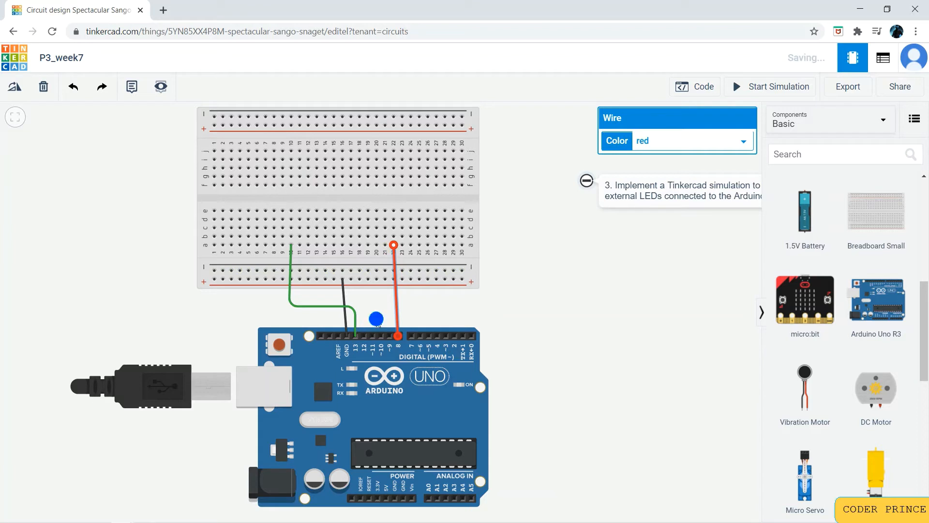
Add two LEDs in the empty area beside the breadboard and set the lower one's colour to Blue
scroll(849, 269, up, 5)
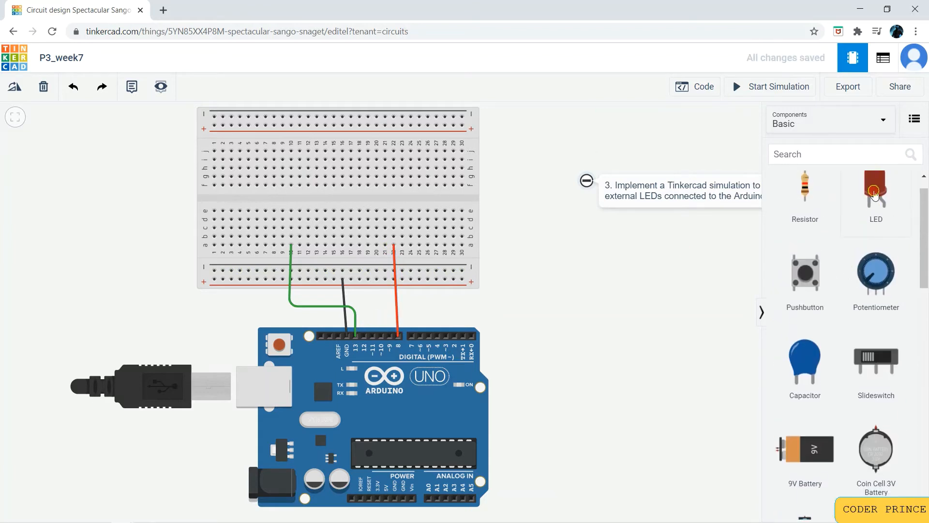
click(633, 231)
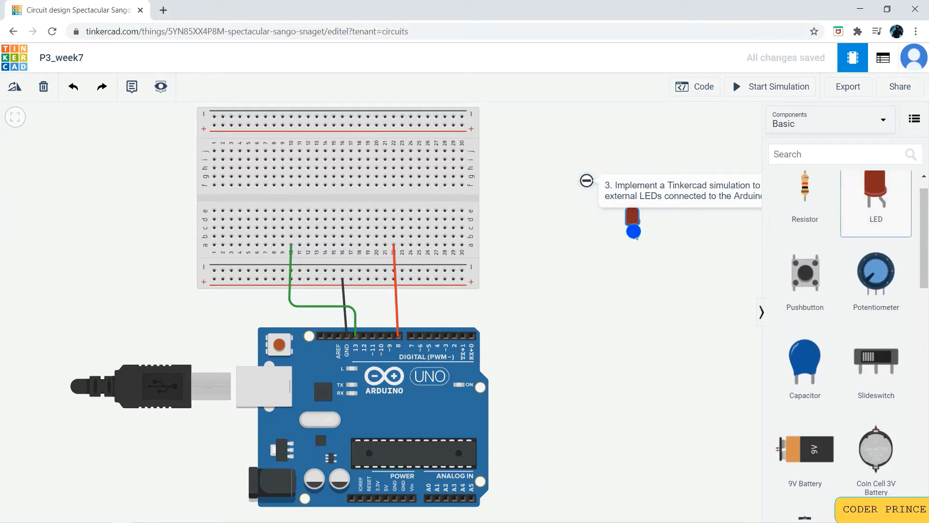
click(879, 179)
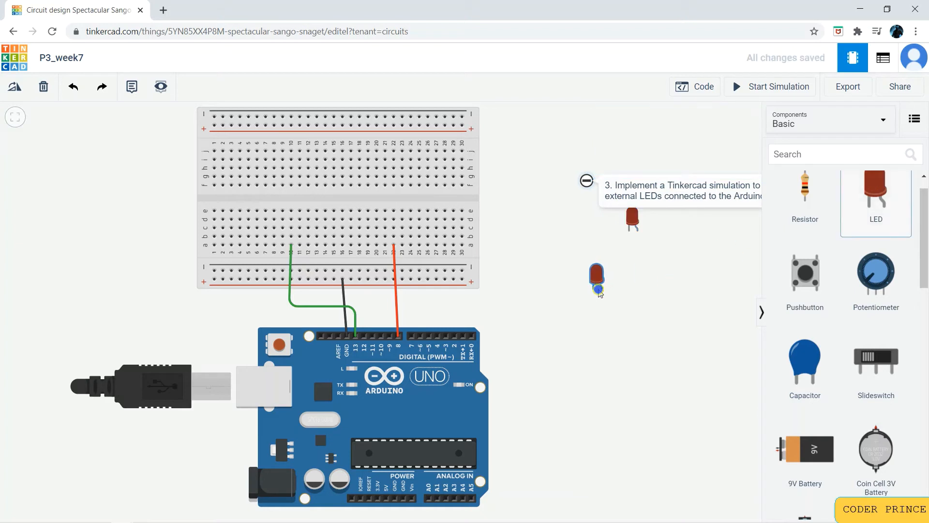
click(597, 277)
click(647, 165)
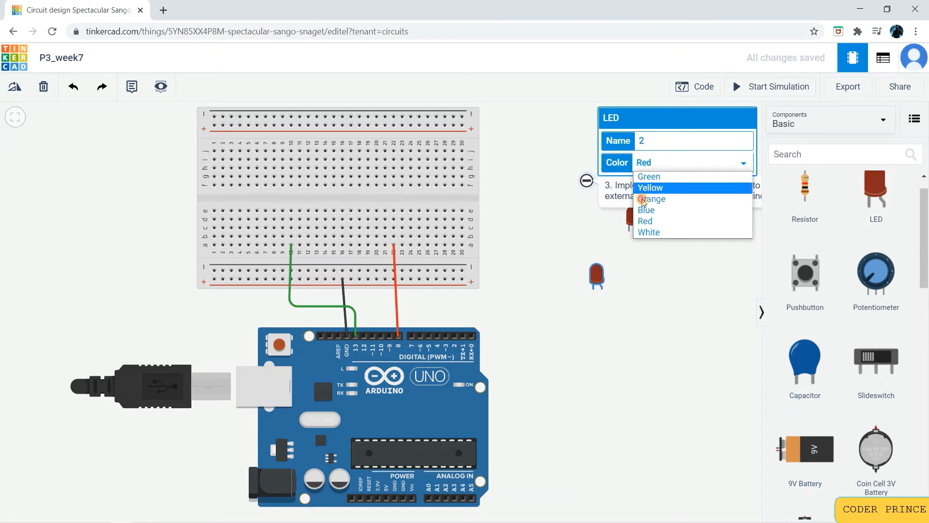
click(648, 212)
Set the upper LED's colour to Green and place it at the breadboard's centre gap near column 10
click(630, 219)
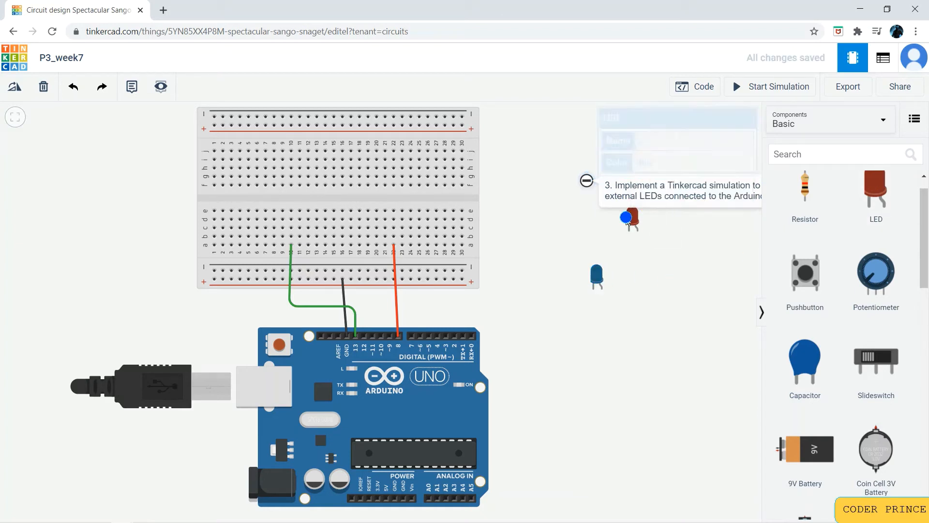
click(647, 163)
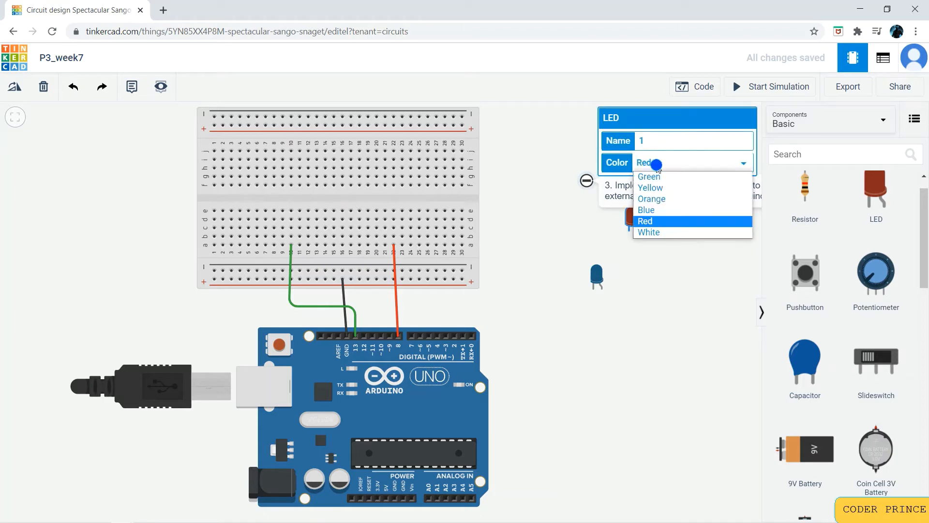
click(649, 177)
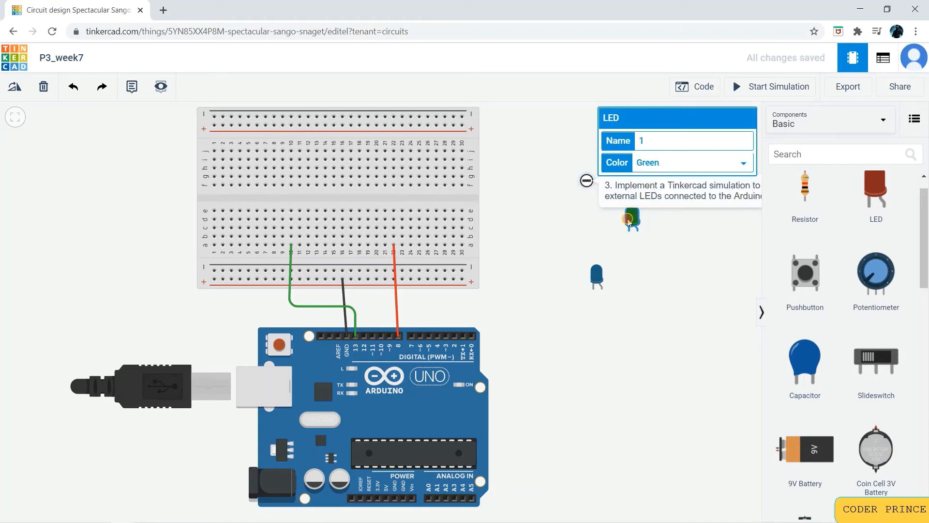
drag(635, 223, 294, 187)
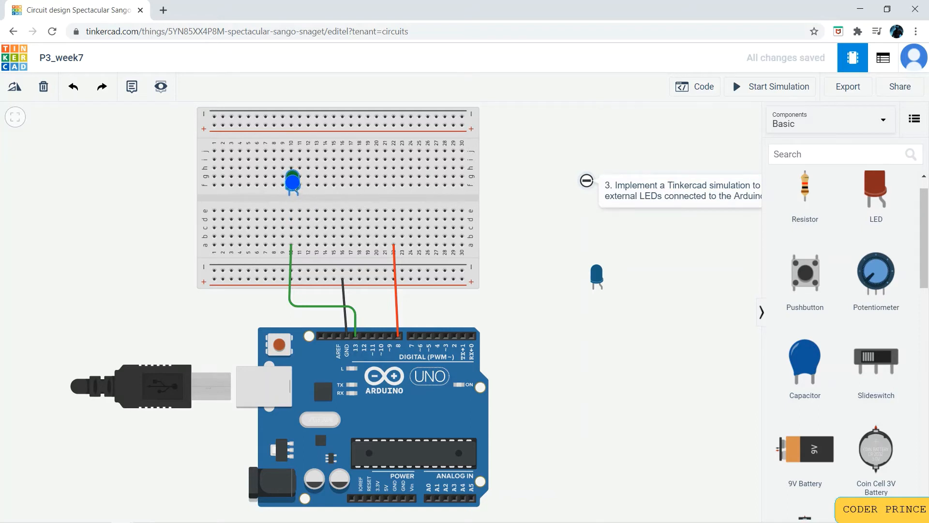
Add two resistors, rotate the second one horizontal and attach it to the green LED's cathode leg
drag(803, 188, 672, 285)
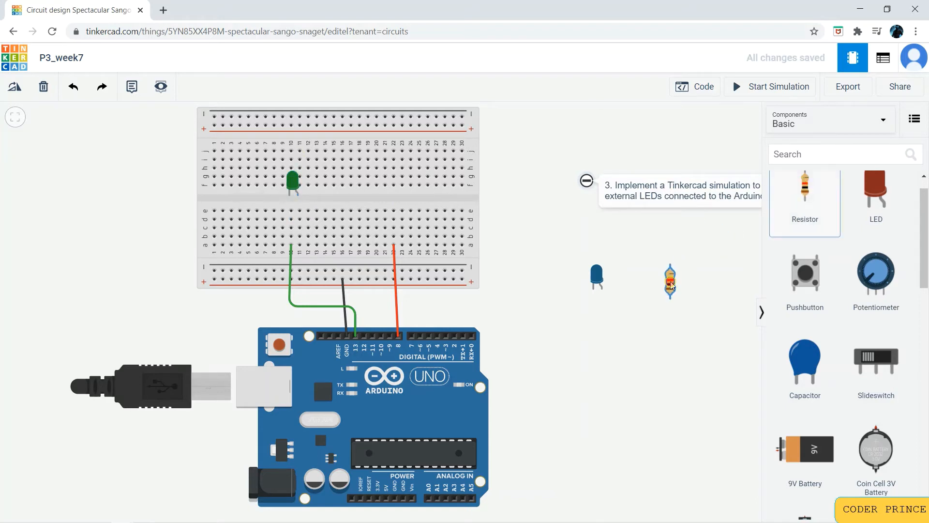
drag(803, 194, 601, 356)
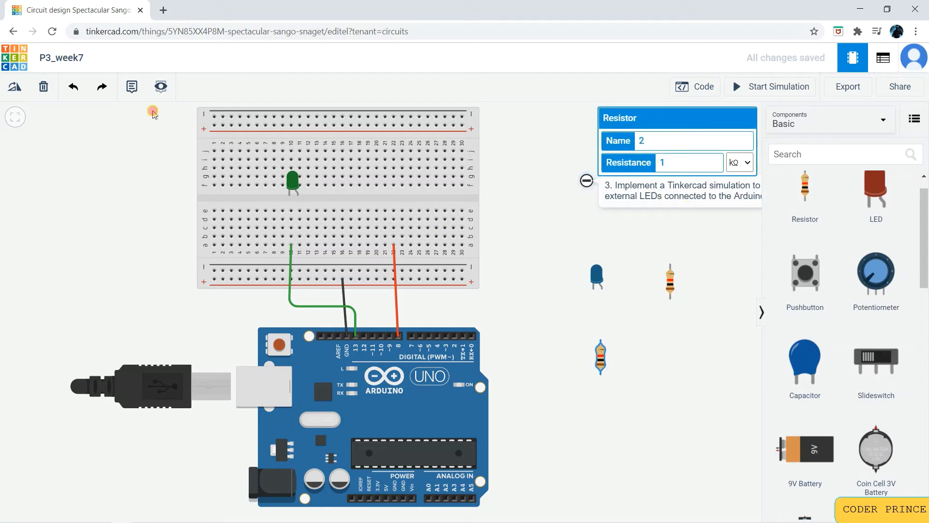
click(10, 86)
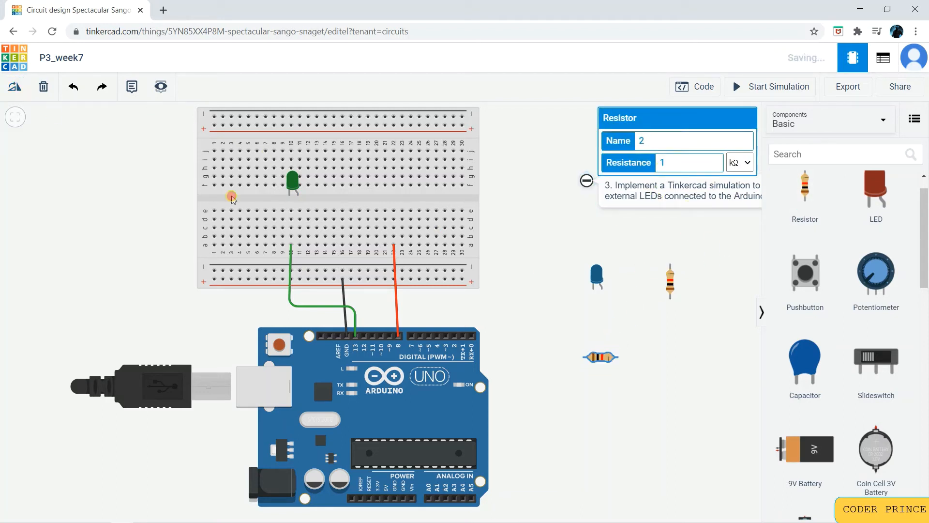
drag(600, 351, 613, 401)
drag(564, 368, 238, 207)
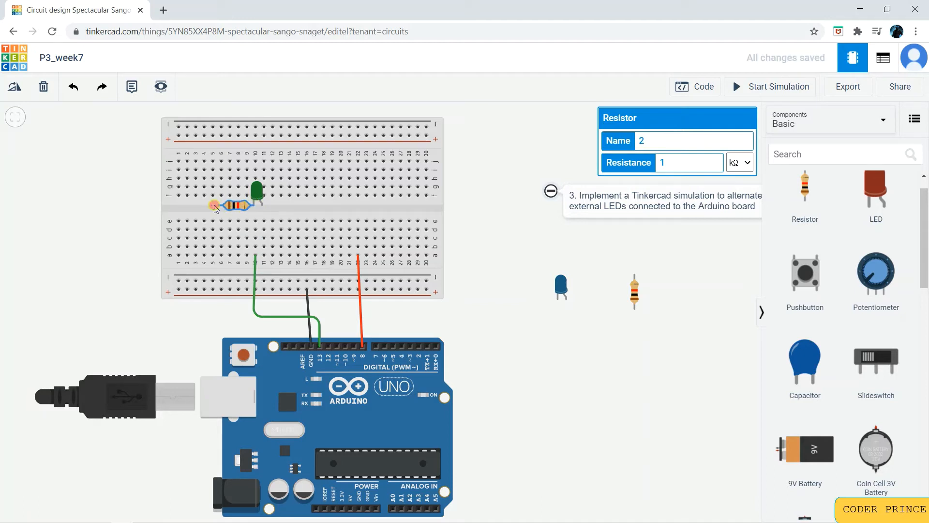
Wire the resistor's free end to the lower positive rail near column 6 and the green LED's anode to row c, column 10
click(215, 207)
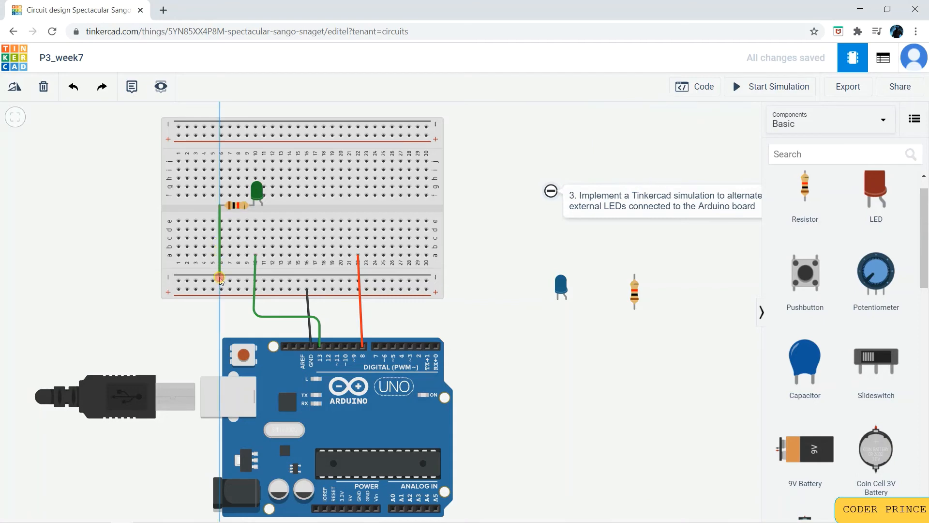
click(220, 289)
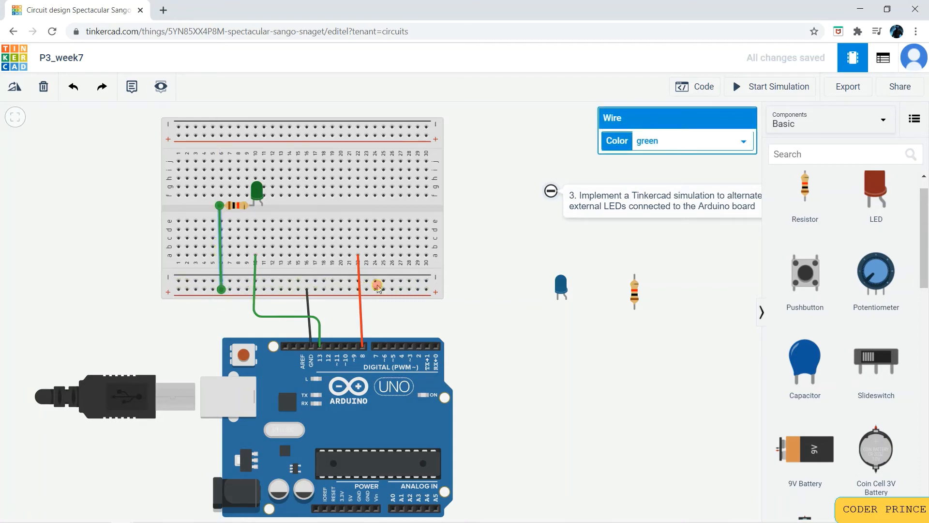
click(262, 212)
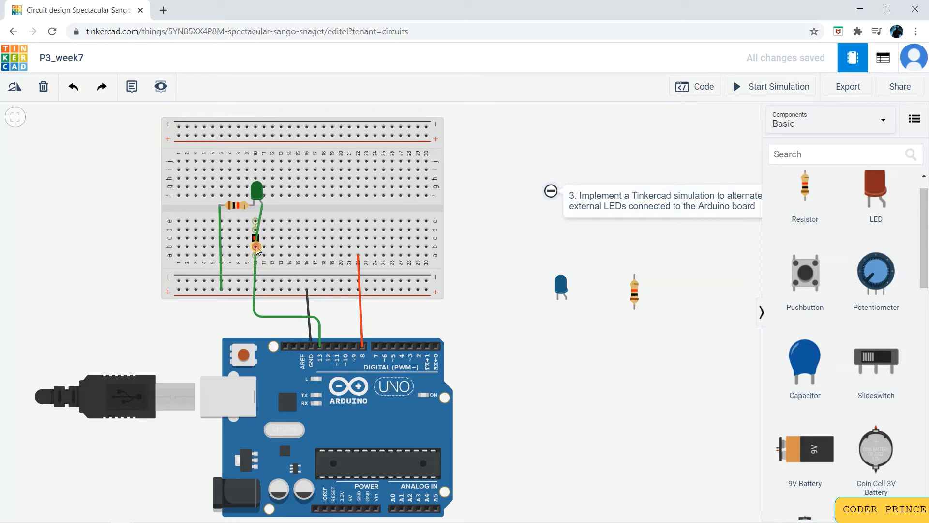
click(256, 239)
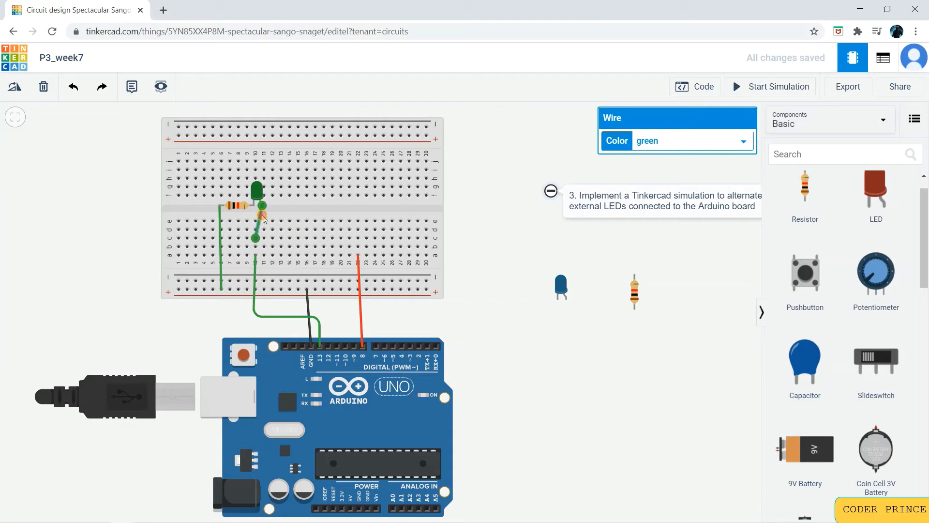
Set the colour of the green LED's anode wire to grey
click(681, 134)
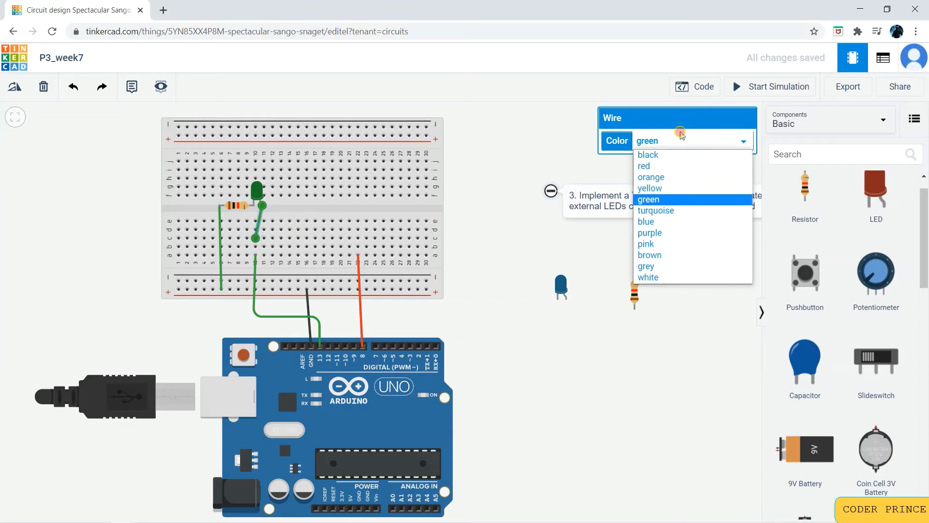
key(Up)
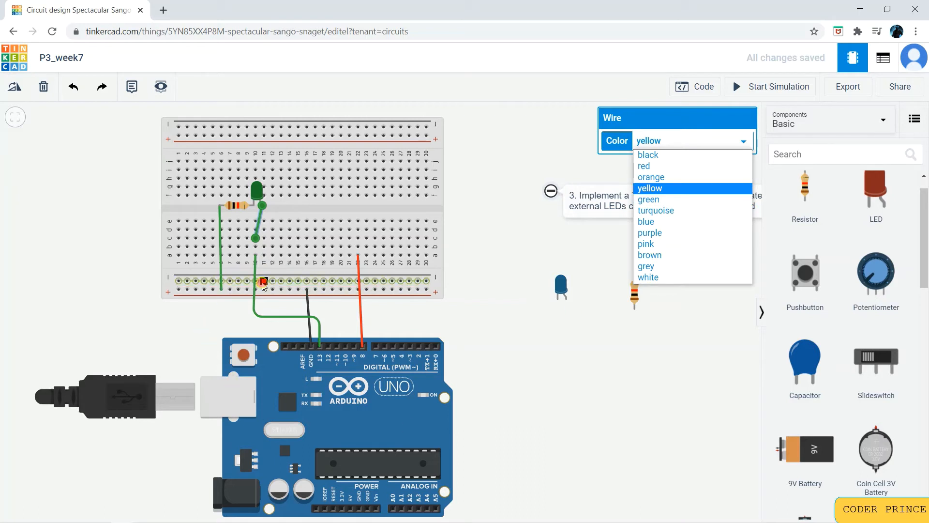
key(Down)
key(Down)
key(Down)
key(Down)
key(Down)
key(Down)
key(Down)
key(Return)
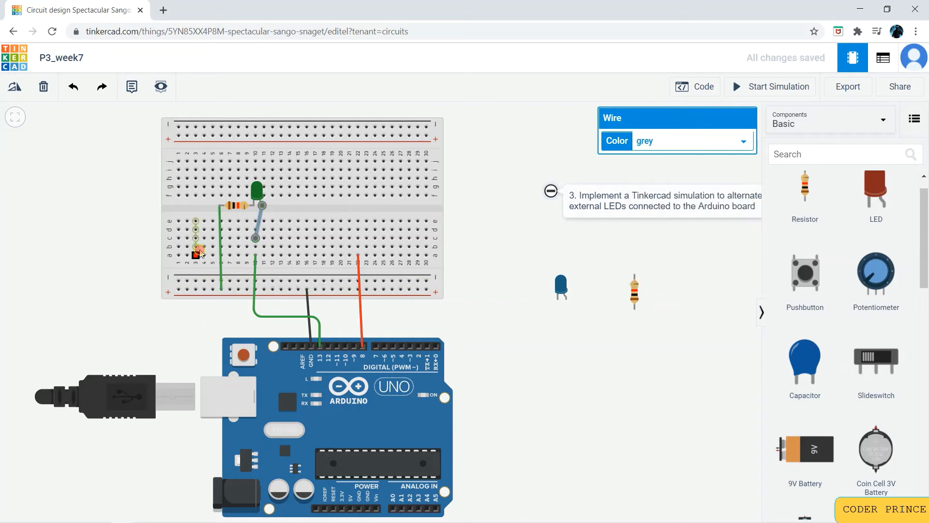
Set the colour of the wire between the green LED's resistor and the lower positive rail to grey
click(221, 231)
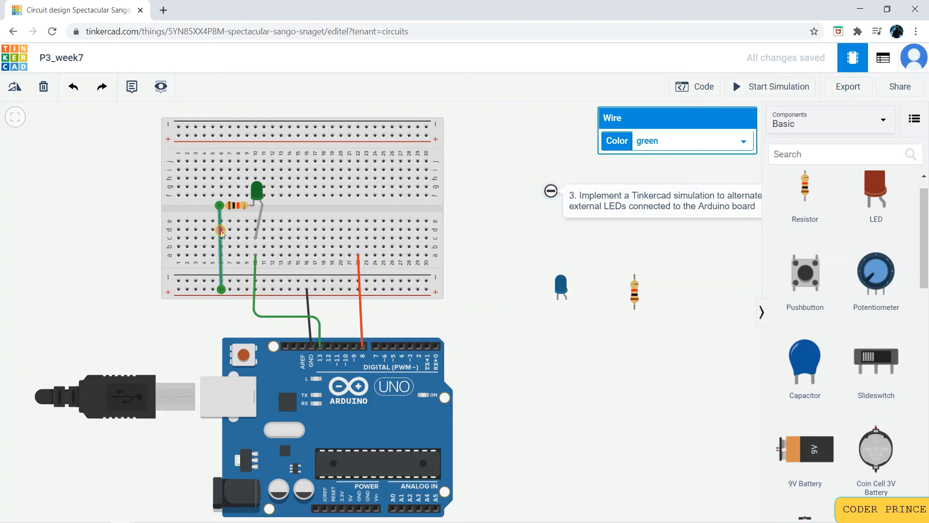
click(655, 141)
key(Down)
key(Down)
key(Down)
key(Down)
key(Down)
key(Down)
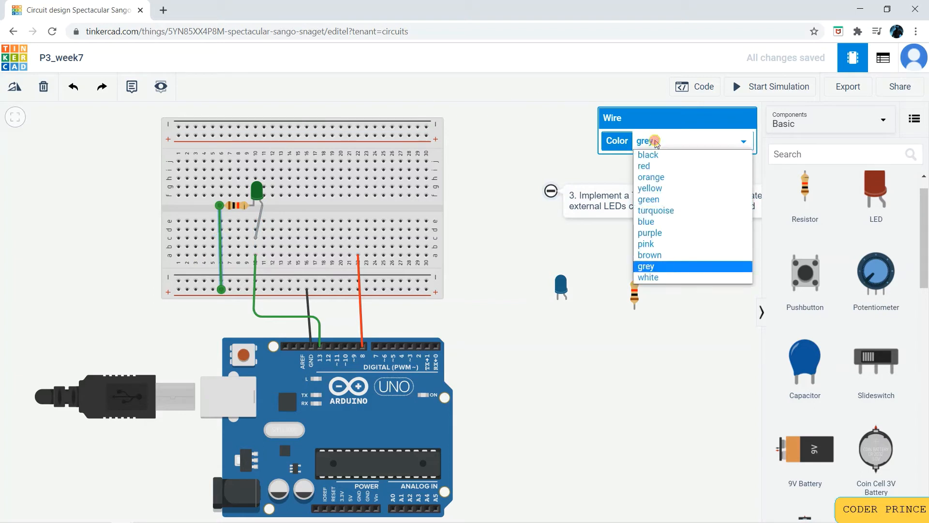
key(Return)
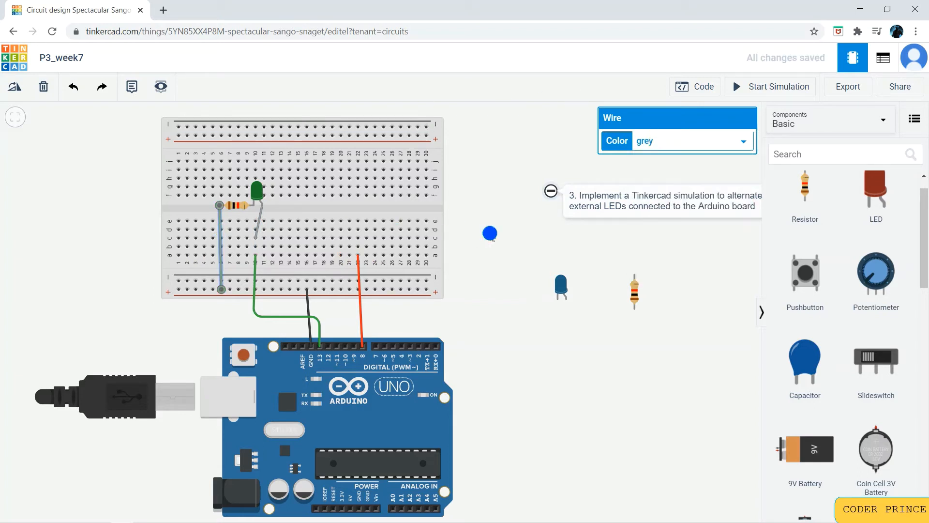
click(490, 234)
Place the blue LED at the breadboard's centre gap near column 18 and attach the remaining resistor horizontally to its cathode leg
drag(564, 289, 331, 188)
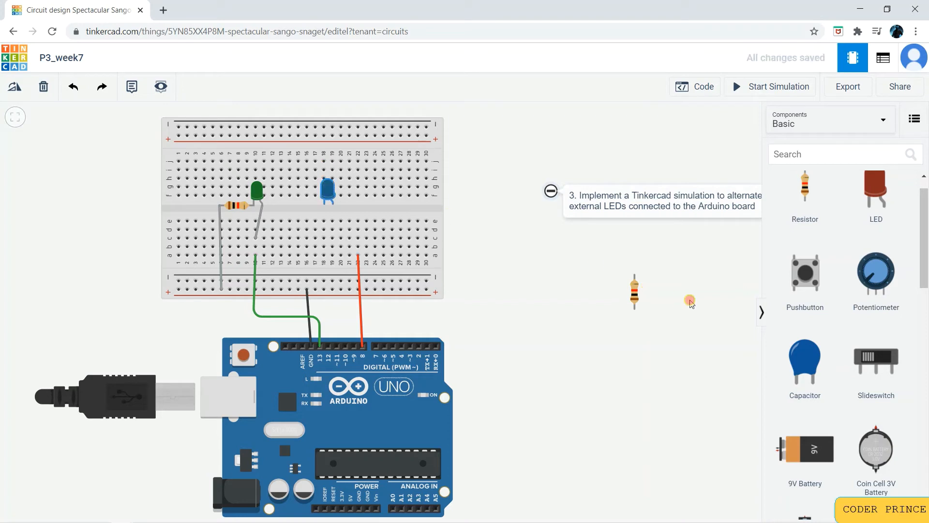
drag(635, 290, 628, 290)
drag(421, 228, 352, 209)
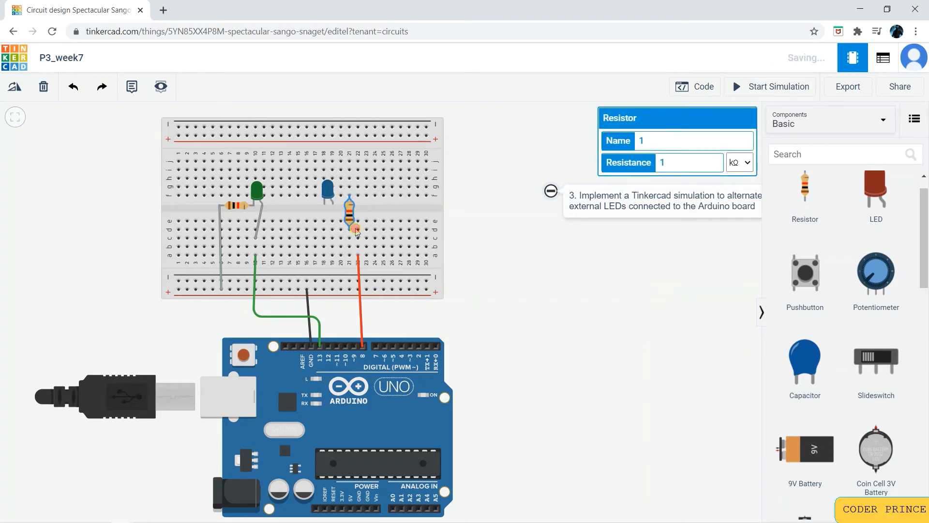
drag(328, 222, 327, 232)
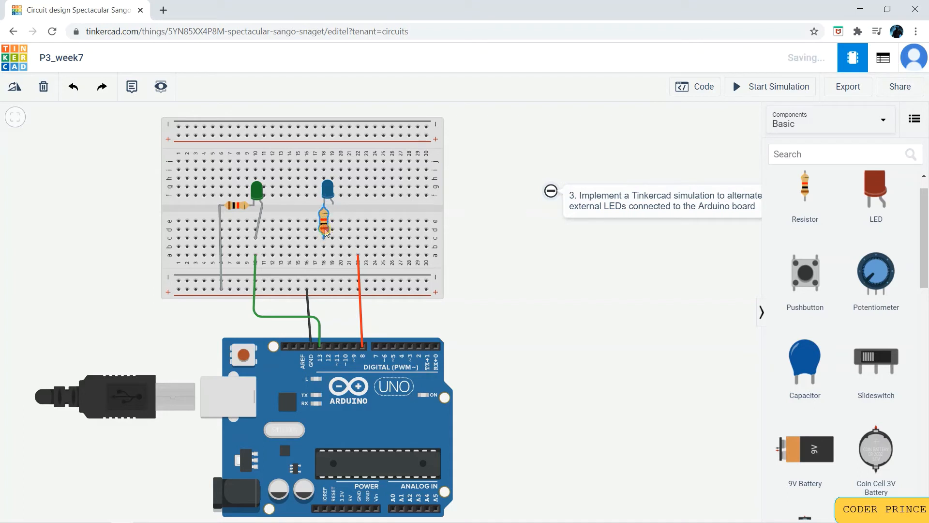
click(14, 87)
click(13, 87)
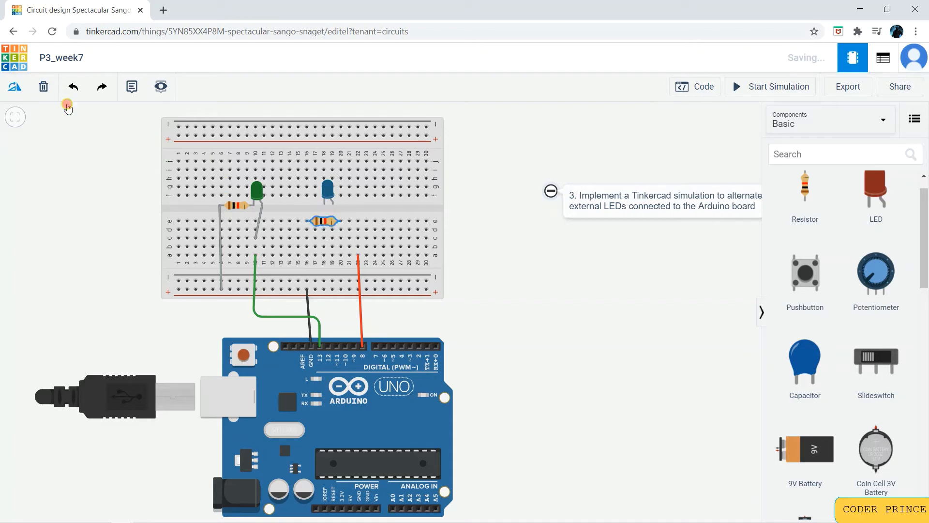
drag(319, 218, 297, 205)
Wire the free end of the blue LED's resistor to the lower positive rail near column 14 and colour the wire grey
mouse_move(295, 241)
mouse_down()
mouse_move(305, 277)
mouse_move(289, 282)
mouse_move(305, 290)
mouse_move(293, 293)
mouse_up()
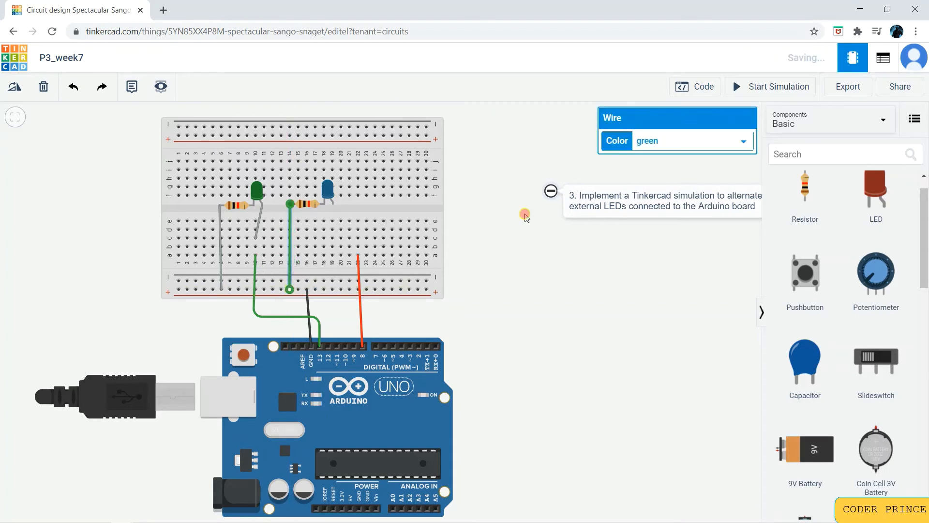
click(651, 142)
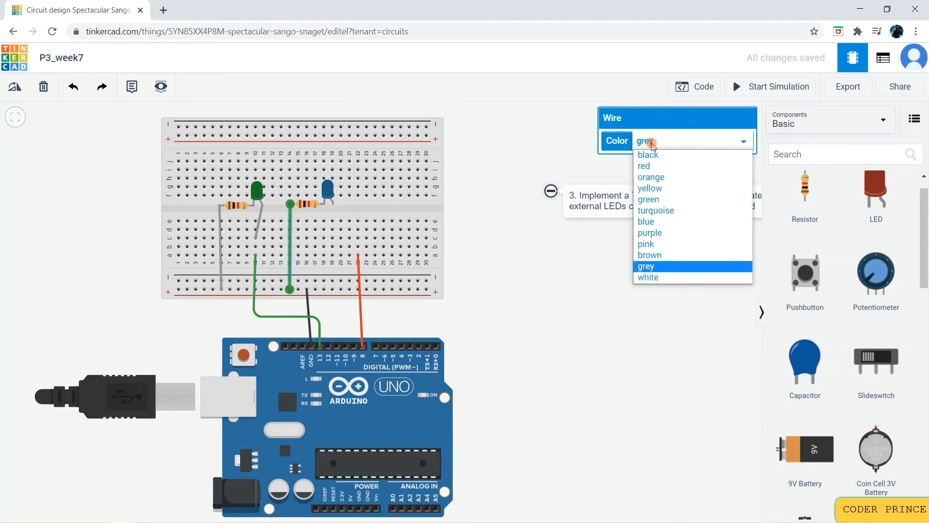
click(646, 267)
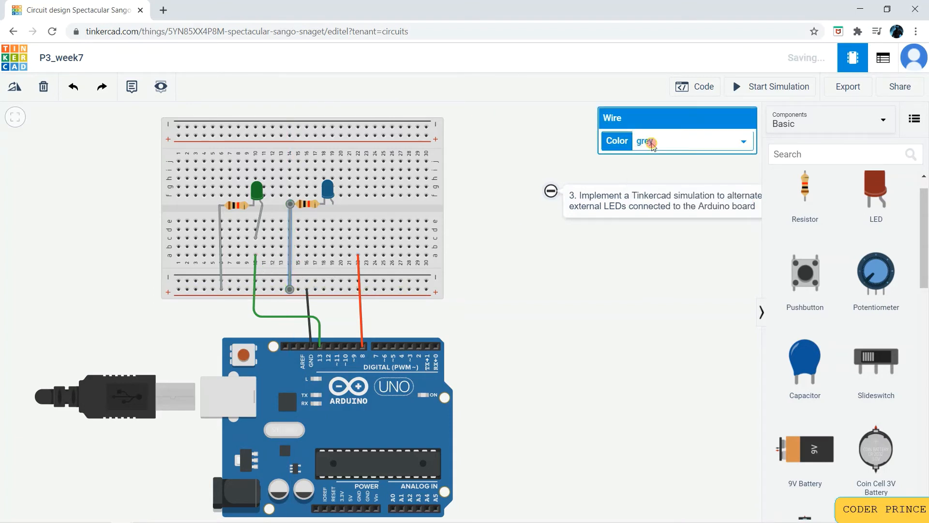
Route a bent wire from the blue LED's anode along the centre gap to row c, column 22 of the breadboard
click(331, 204)
click(367, 204)
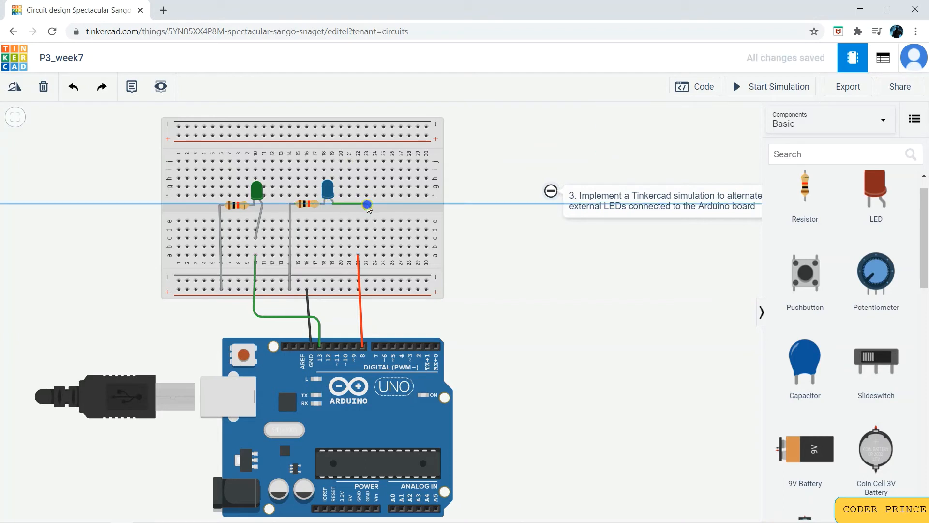
click(359, 239)
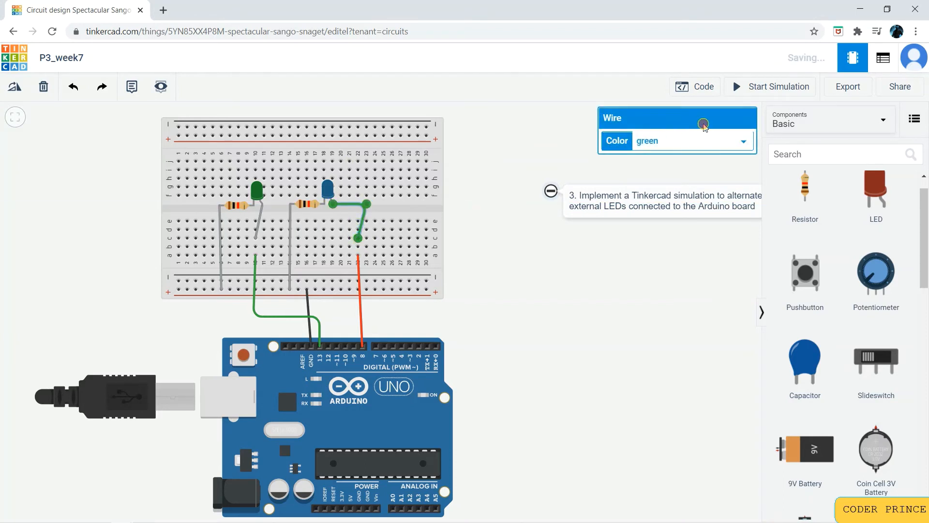
click(689, 140)
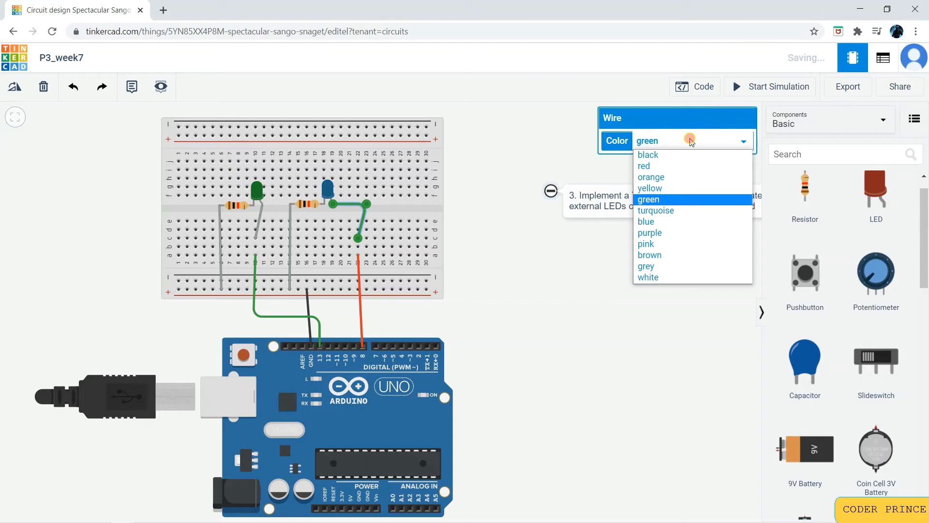
click(690, 140)
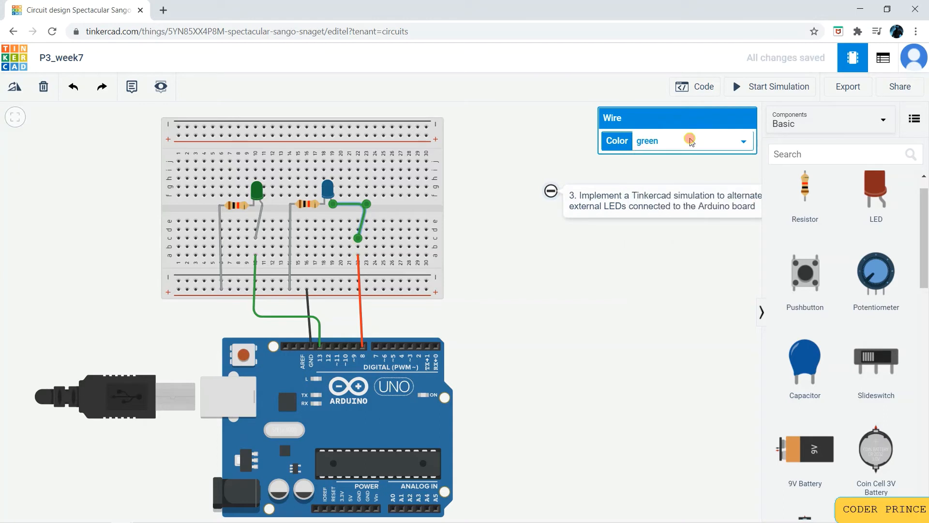
Set the colour of the wire on the blue LED's anode to grey
click(690, 139)
click(671, 268)
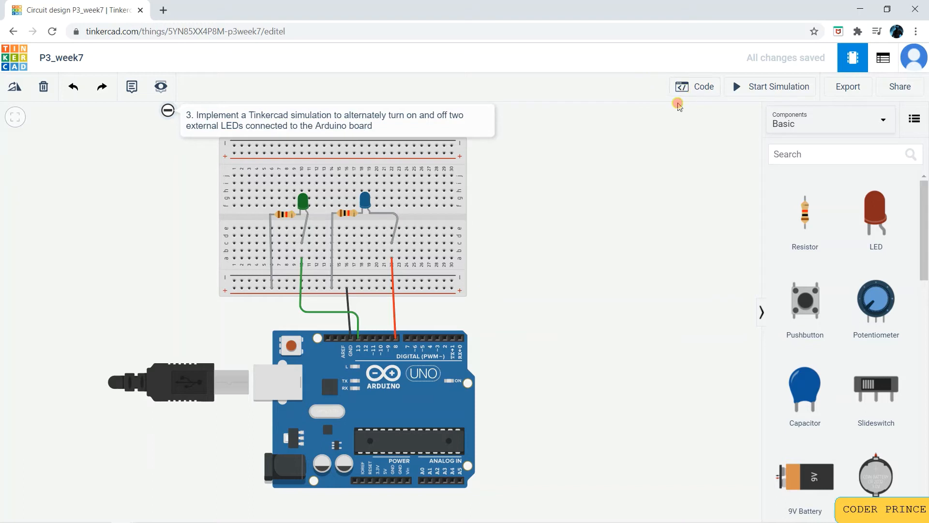
Open the Arduino code in Text mode and insert three blank lines above setup()
click(690, 93)
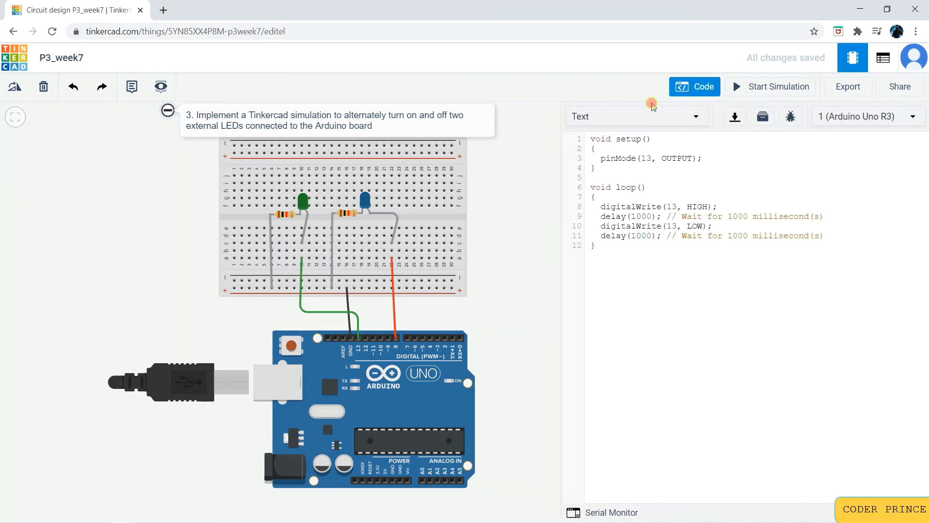
click(625, 115)
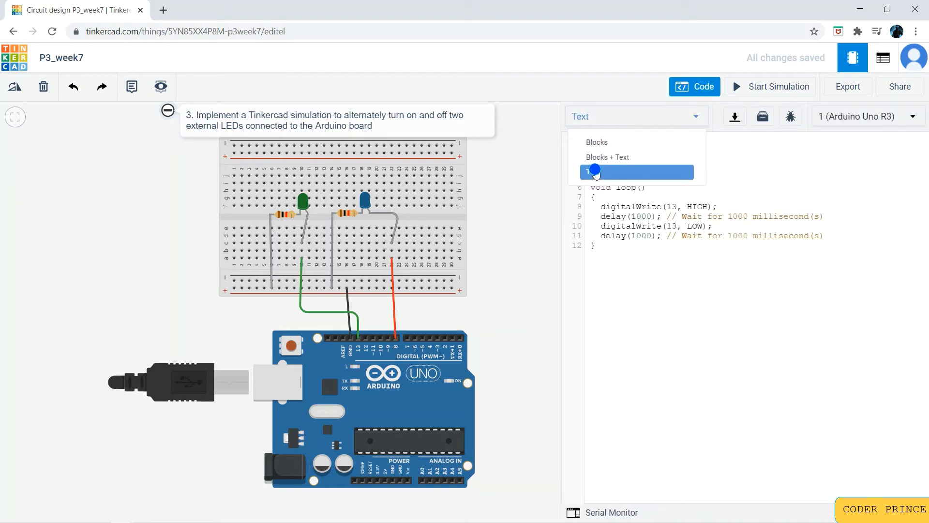
click(603, 173)
click(590, 138)
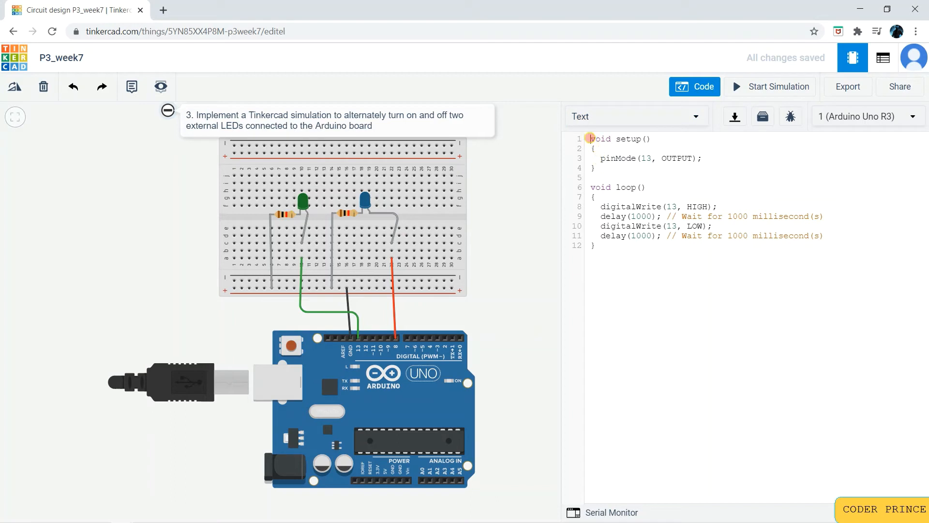
key(Return)
key(Return)
key(Return)
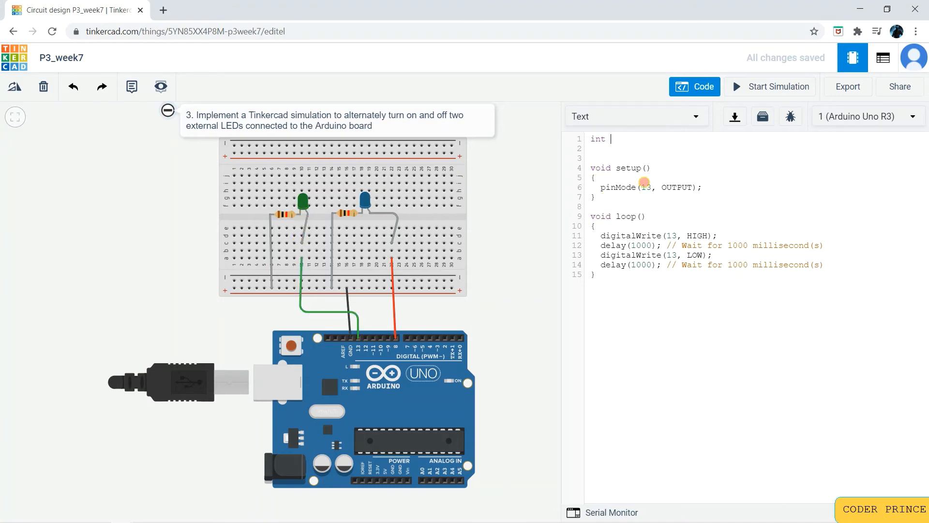
Declare int green_led = 13; on the first line and an integer for the blue LED with value 7 below it
drag(653, 186, 644, 184)
click(616, 141)
click(614, 138)
drag(640, 185, 647, 187)
double_click(670, 236)
double_click(649, 187)
double_click(673, 235)
click(622, 145)
click(623, 138)
text(green_led = 13;)
key(Return)
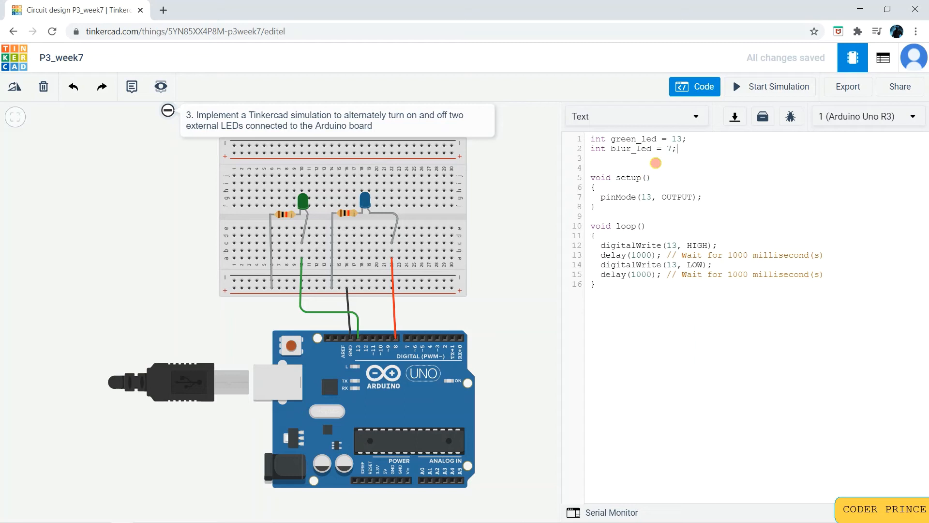
Correct the blue LED variable's name to blue_led and declare int delay_time = 1000; below it after a blank line
key(Return)
key(Return)
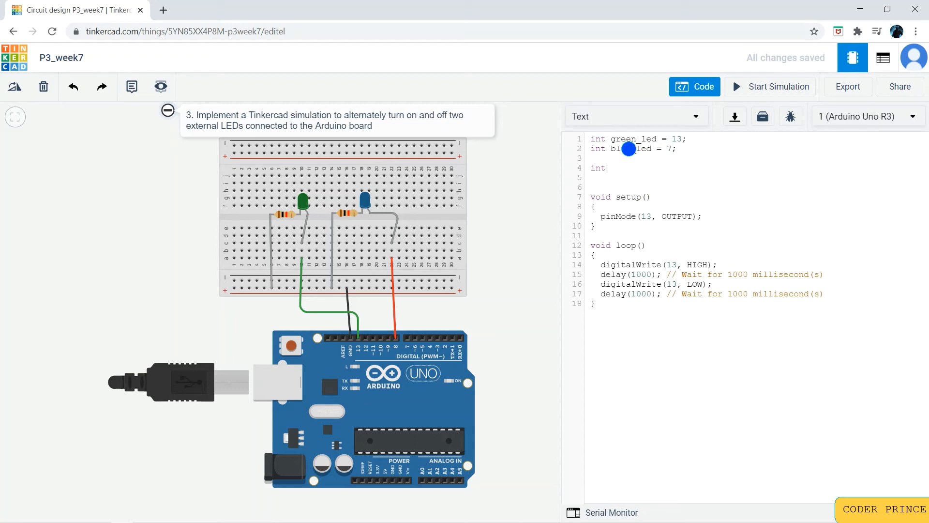
click(628, 149)
text(e)
click(627, 166)
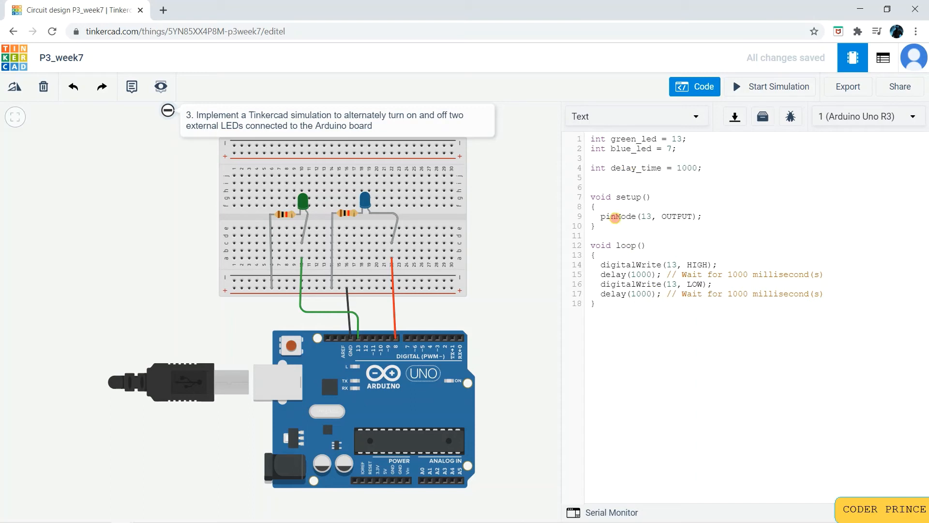
Duplicate the pinMode line in setup() and set green_led in the first and blue_led in the second as OUTPUT
click(607, 206)
key(Return)
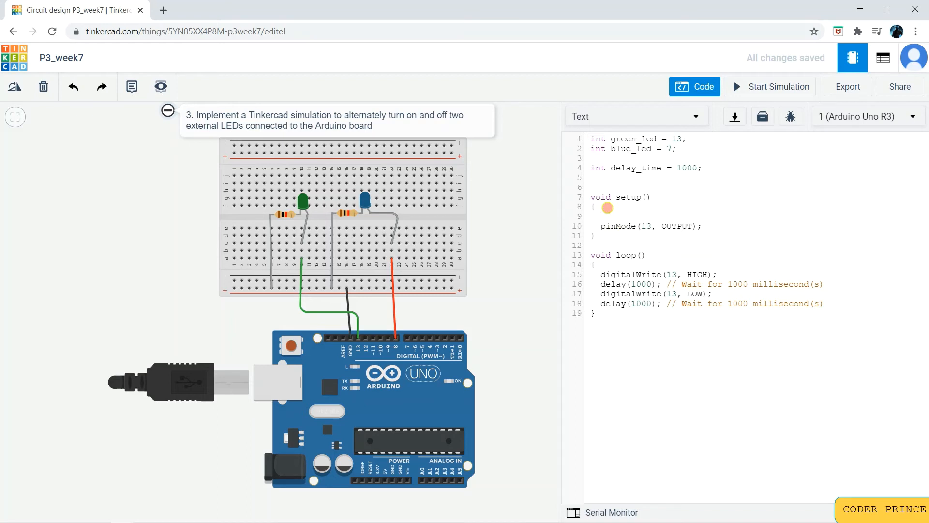
drag(601, 226, 701, 224)
key(ctrl+c)
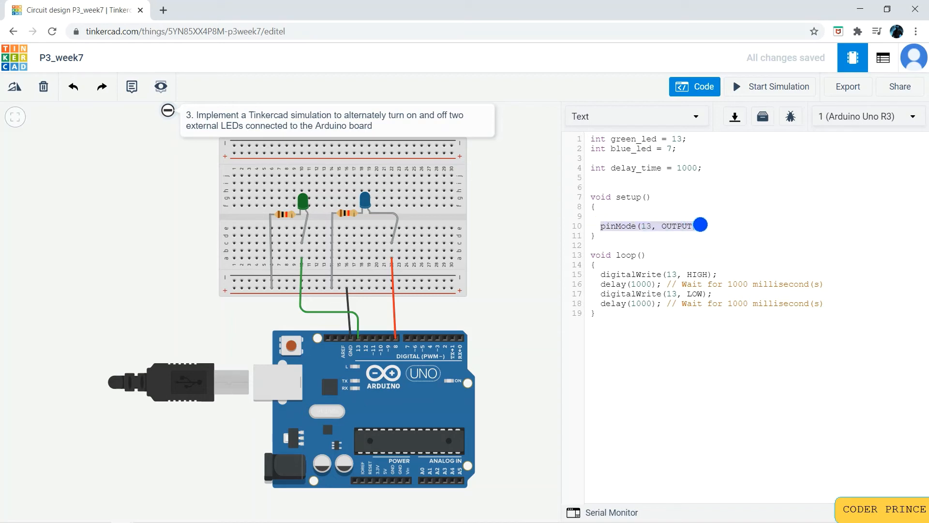
click(681, 213)
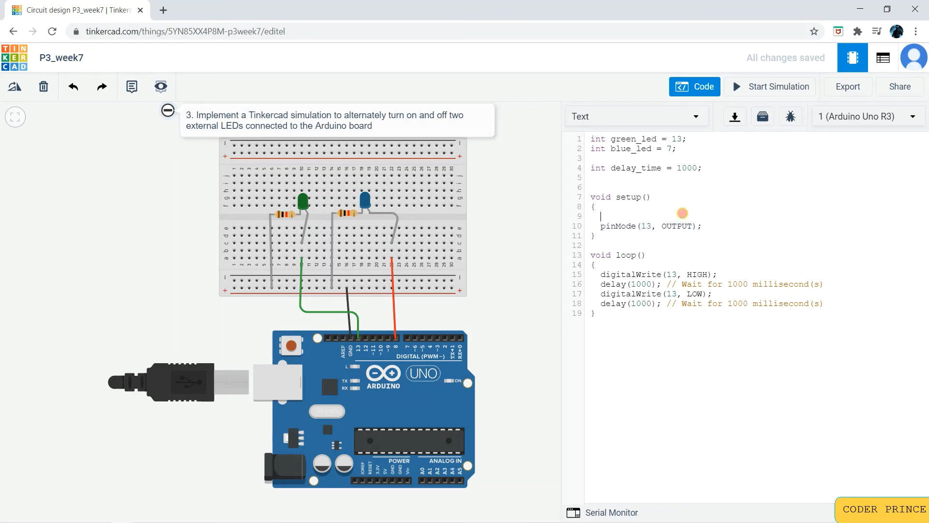
key(ctrl+v)
double_click(645, 217)
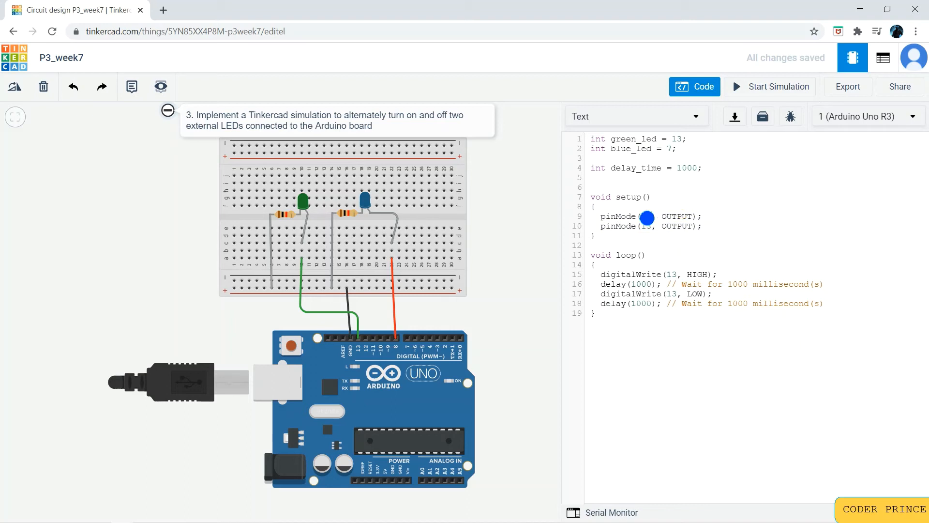
text(green)
text(_led)
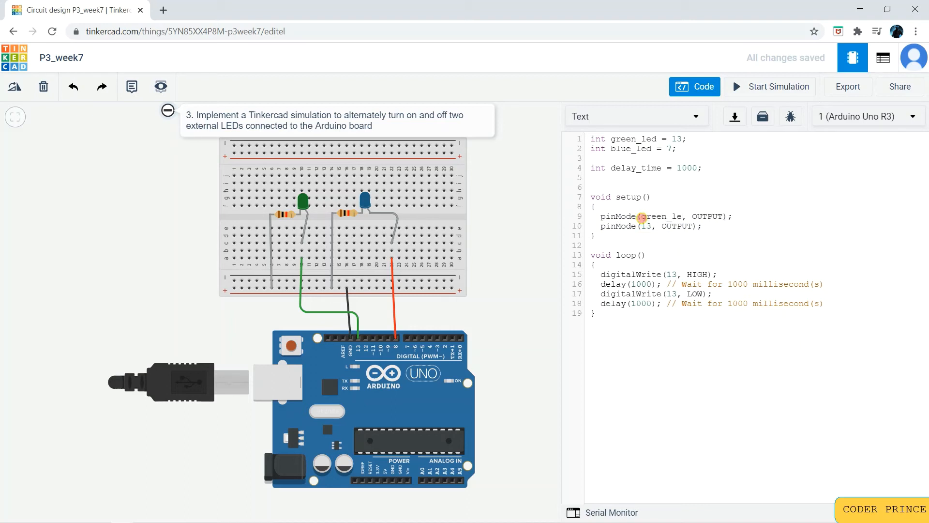
double_click(646, 226)
text(blue_led)
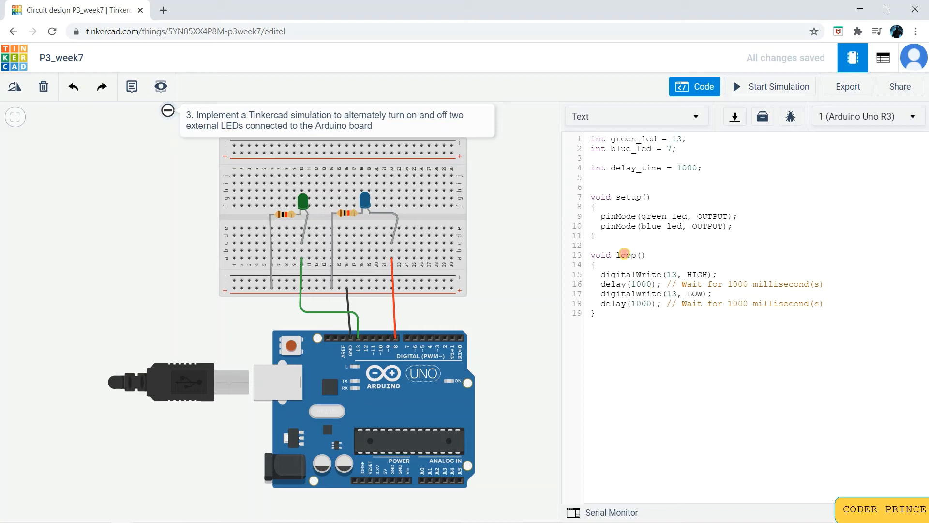
Declare int flag = 1; on the line directly below delay_time
drag(613, 255, 654, 256)
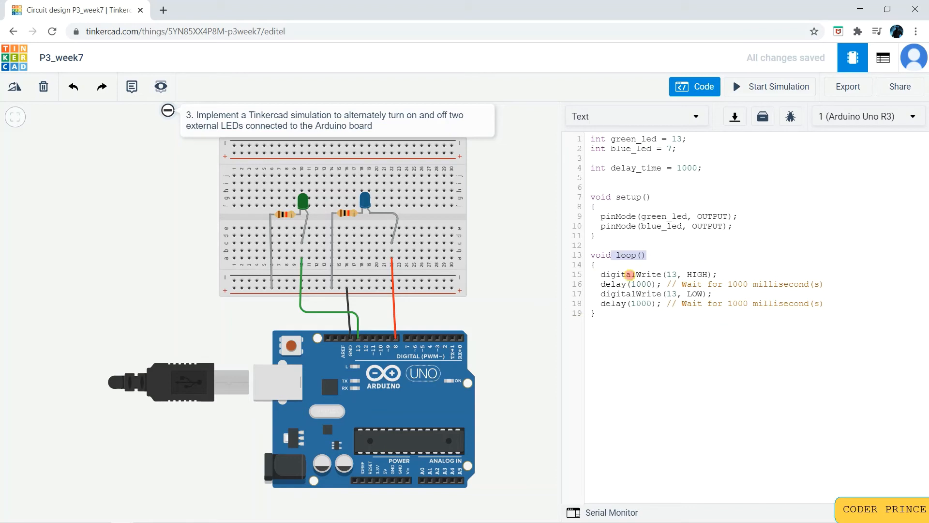
click(605, 264)
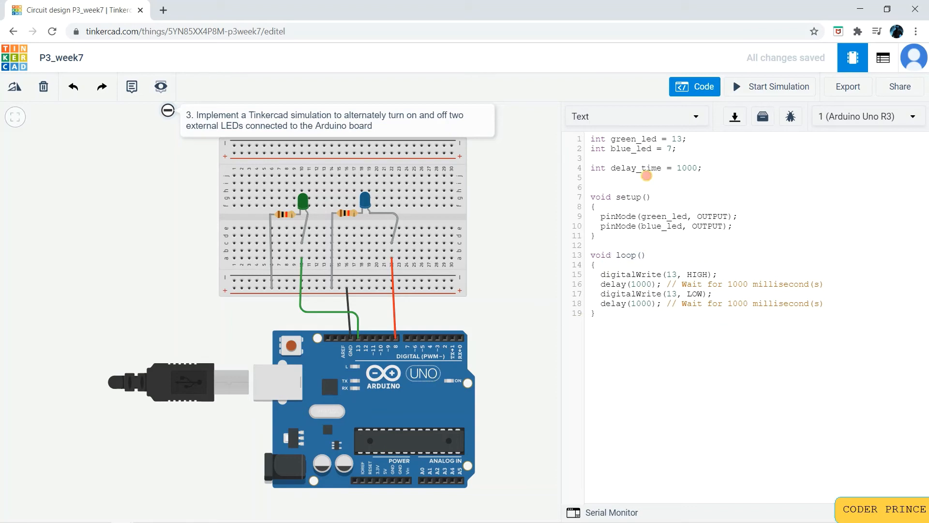
click(629, 183)
Add an empty if(flag == 1) block at the start of loop(), above the existing blink statements
click(603, 265)
key(Return)
key(Return)
key(Return)
key(Up)
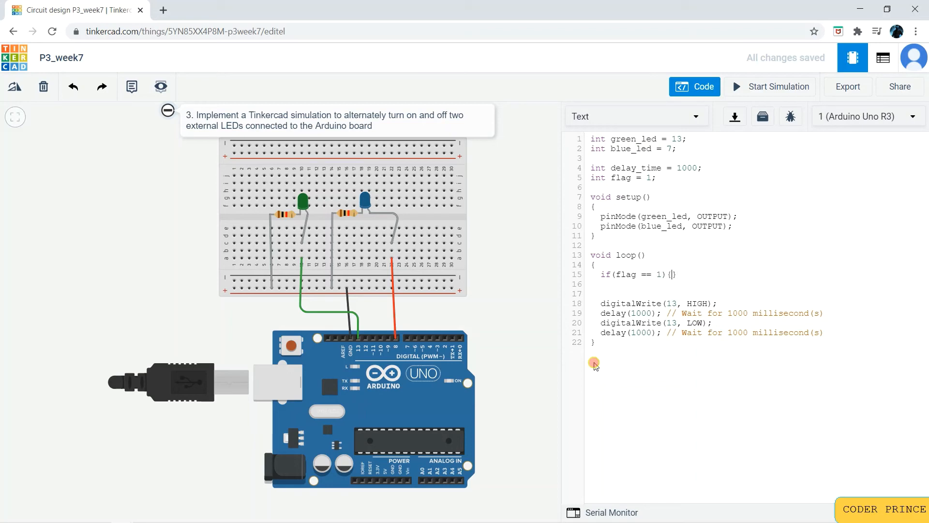
key(Return)
key(Return)
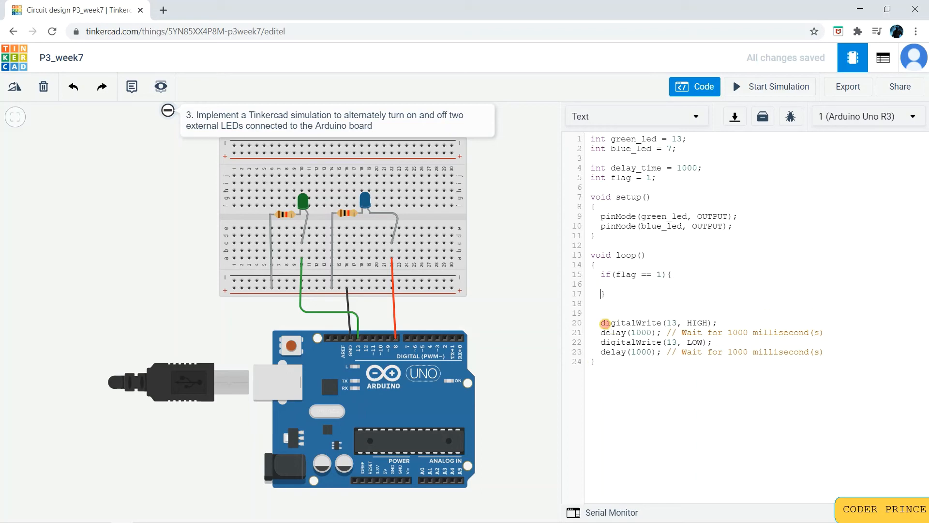
Copy the HIGH write, the first delay and the LOW write into the if block and indent them one level
drag(600, 323, 711, 342)
key(ctrl+c)
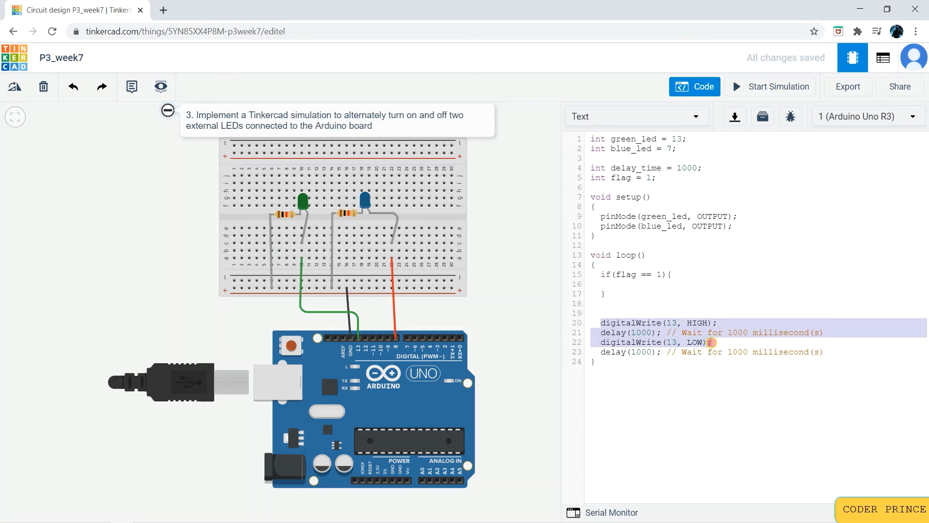
click(659, 287)
key(ctrl+v)
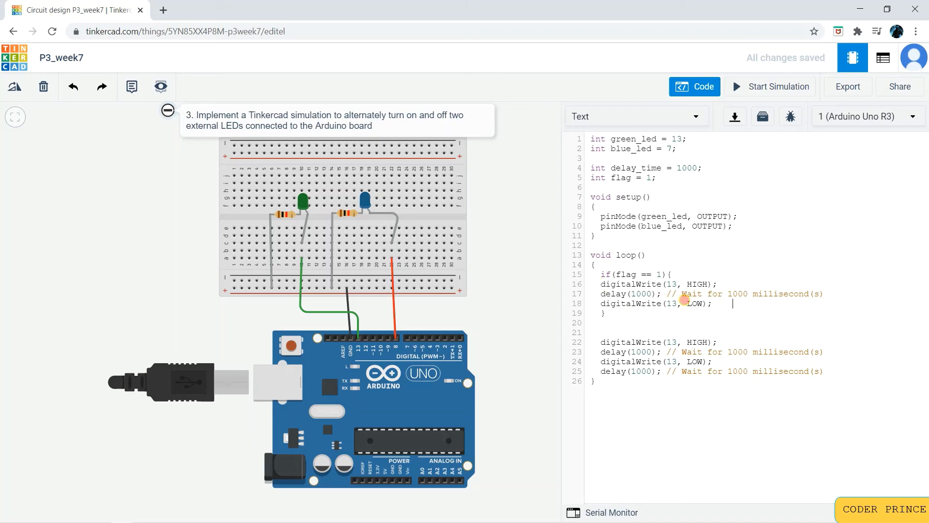
drag(713, 304, 598, 283)
key(Tab)
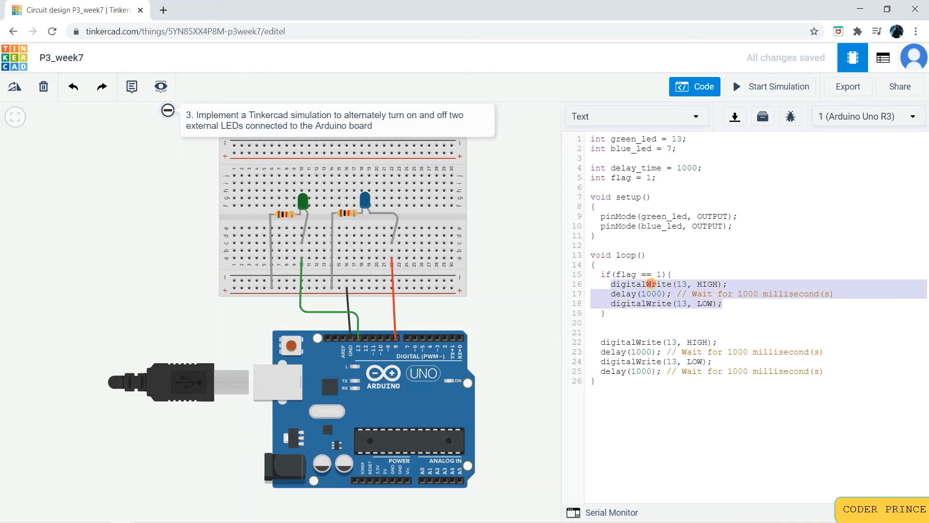
Replace pin 13 with green_led in the HIGH digitalWrite statement of the if block
click(610, 287)
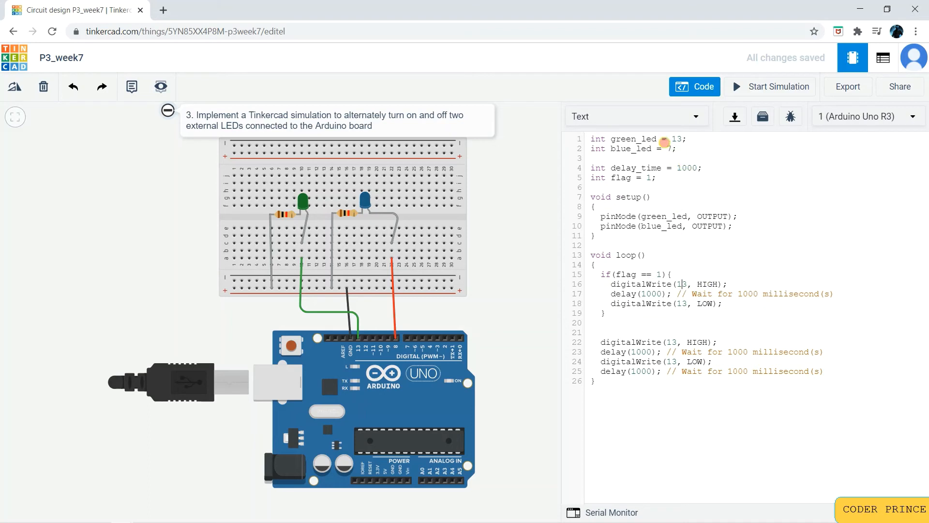
key(BackSpace)
key(BackSpace)
text(green_l)
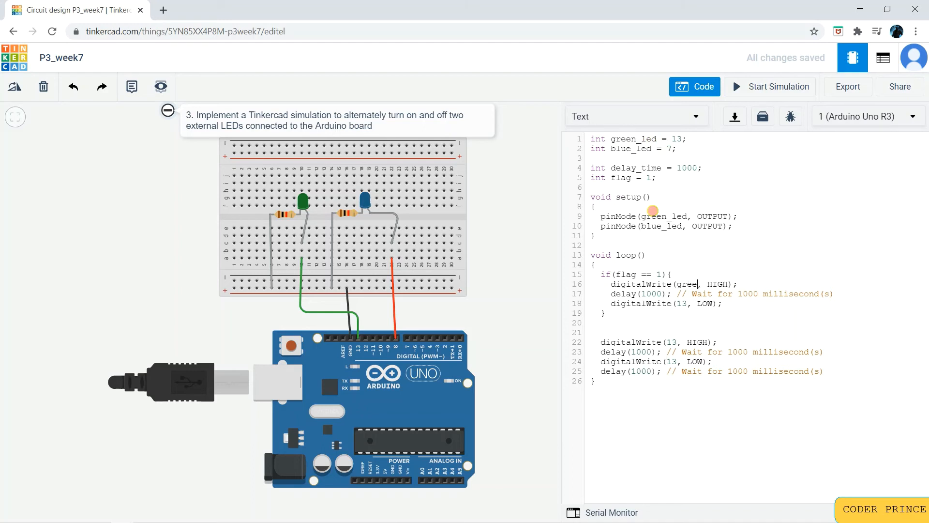
text(ed)
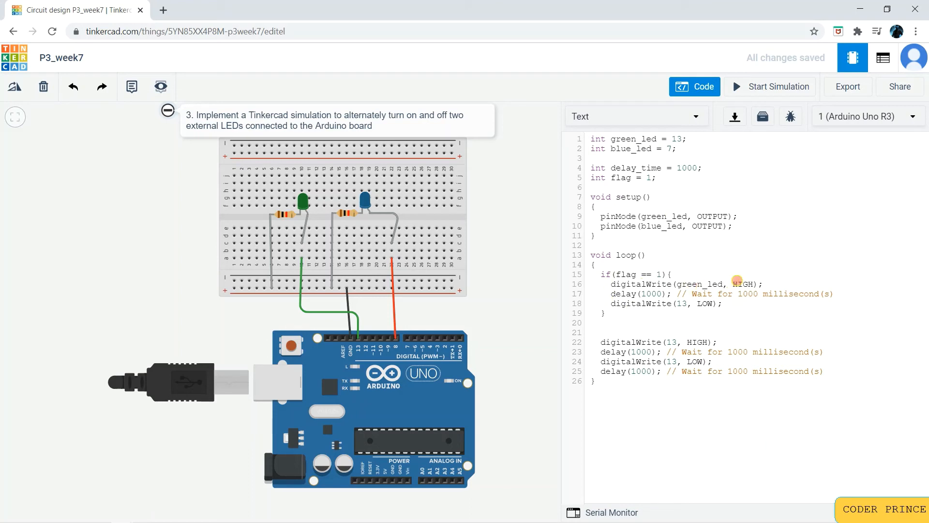
Delete the delay(1000) statement and its comment from the if block
double_click(738, 282)
click(615, 295)
drag(616, 295, 670, 291)
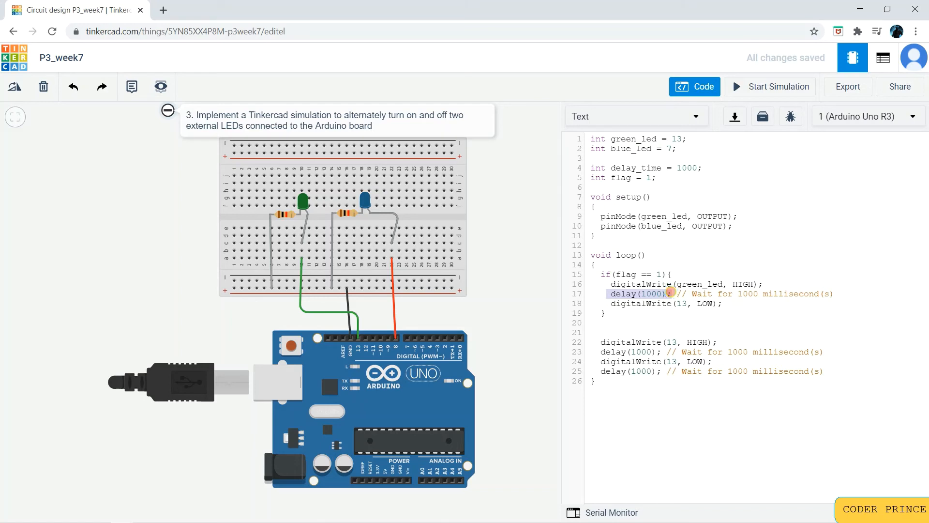
shift+click(840, 293)
key(BackSpace)
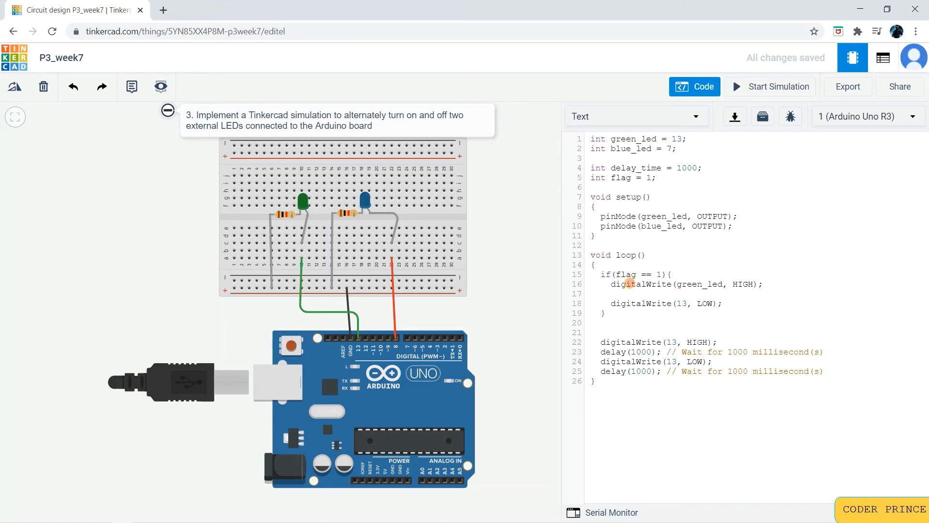
Replace pin 13 with blue_led in the if block's LOW digitalWrite and remove the empty line above it
click(303, 198)
click(295, 231)
click(687, 302)
text(blue_led)
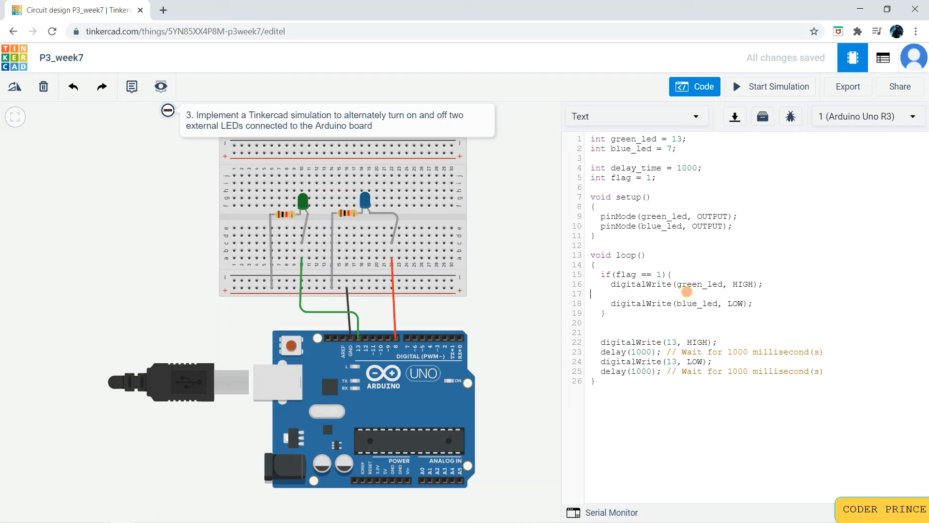
key(Delete)
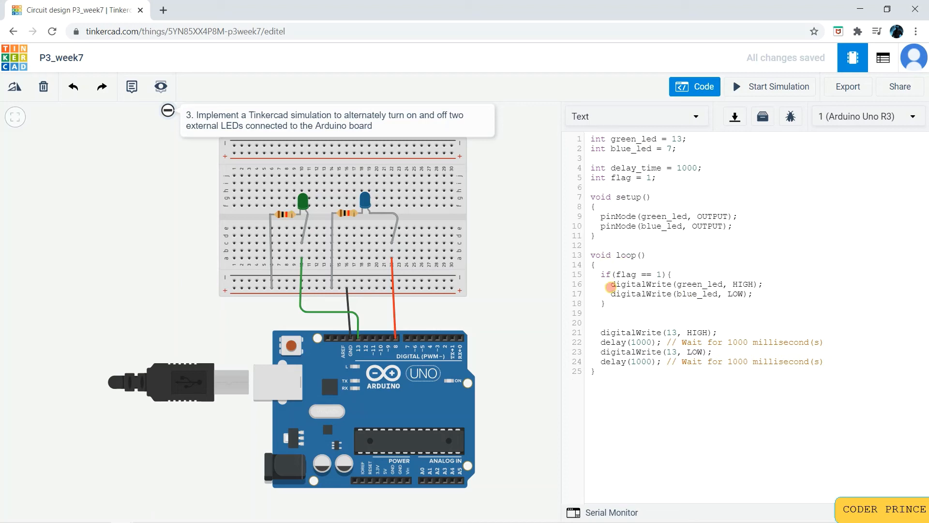
Add the statement flag = 0; at the end of the if block
click(610, 286)
drag(668, 301, 763, 293)
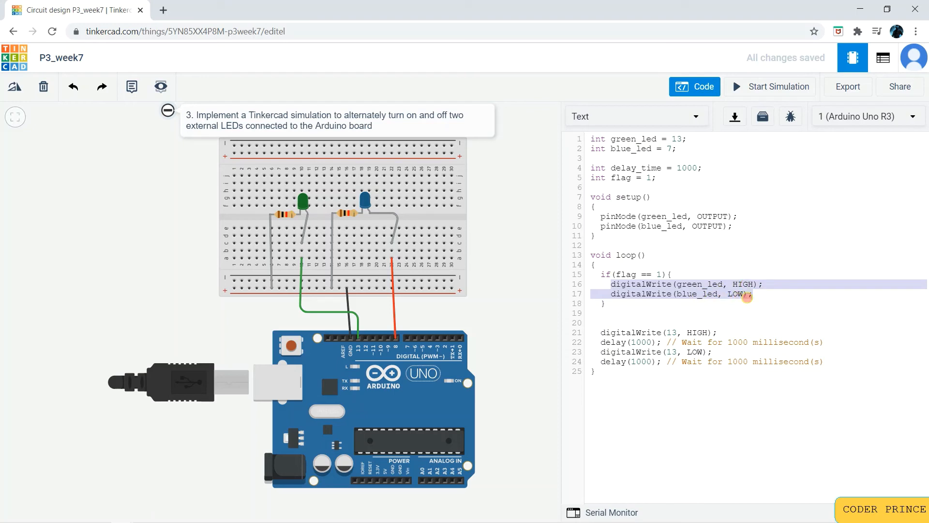
click(766, 292)
key(Return)
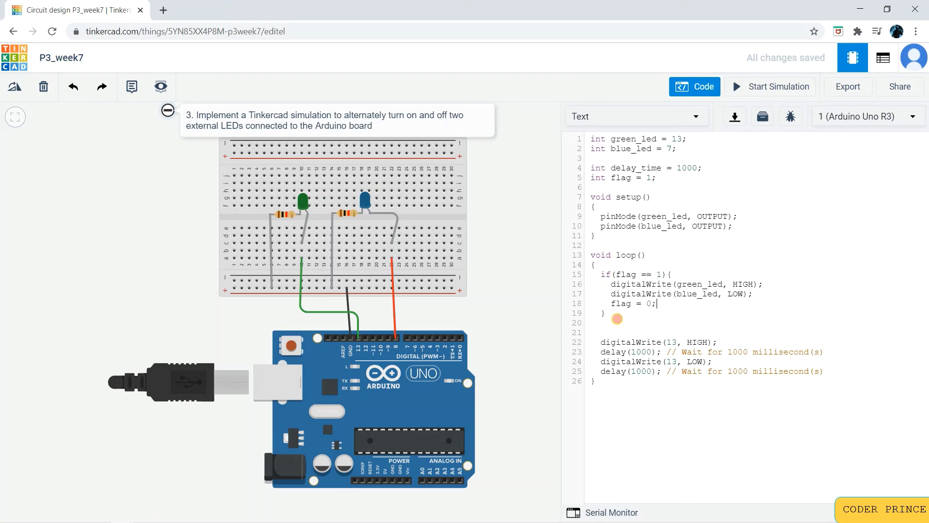
Add an empty else block directly below the if block
click(617, 320)
text(else{)
key(Return)
key(Return)
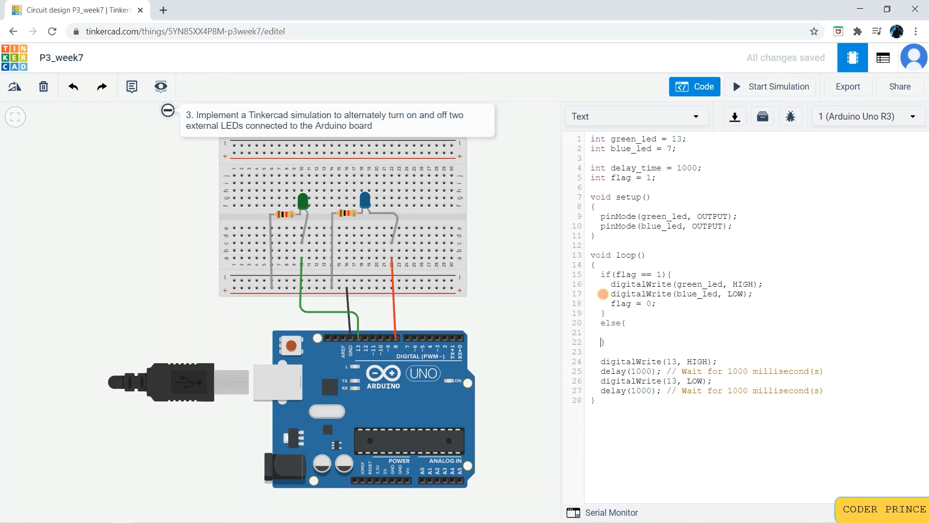
Copy the two digitalWrite statements and the flag assignment from the if block into the else block
drag(609, 285, 667, 301)
key(ctrl+c)
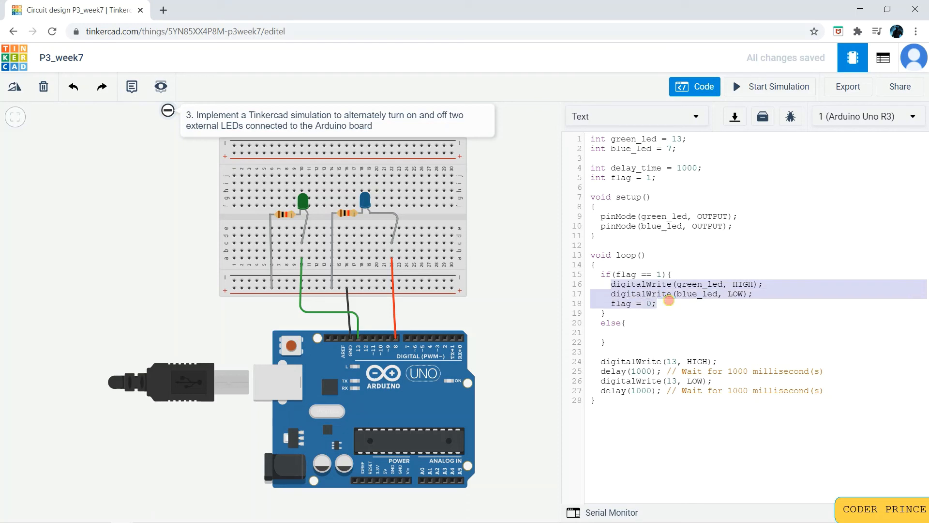
click(610, 334)
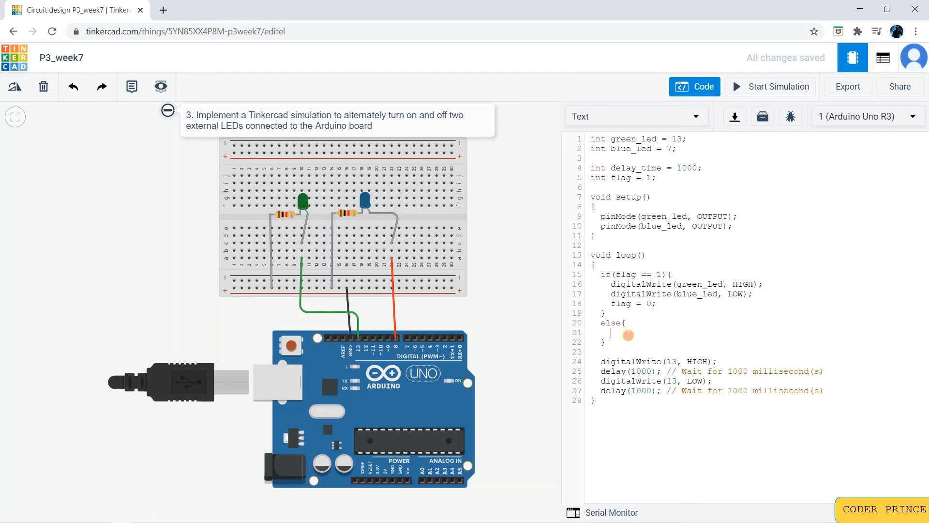
key(ctrl+v)
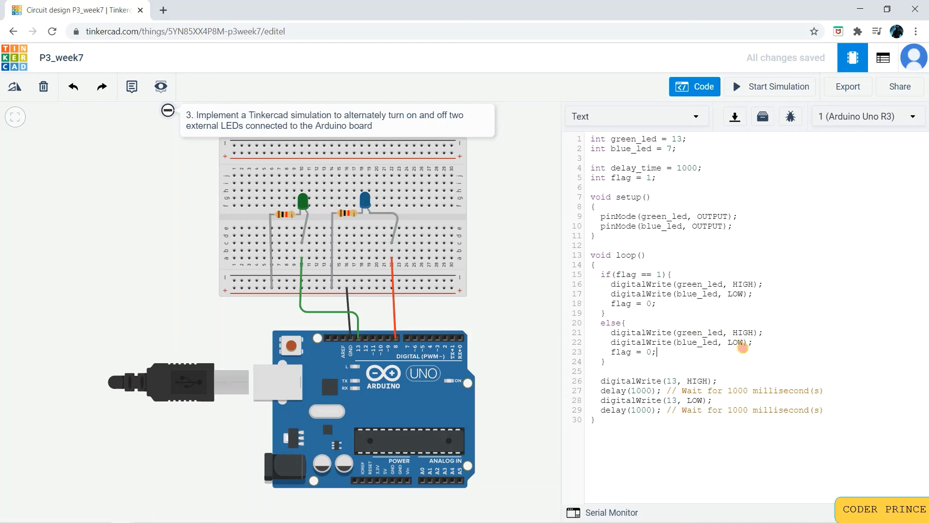
In the else block, make blue_led HIGH and green_led LOW, and set the flag assignment to 1
click(699, 333)
triple_click(699, 333)
click(699, 332)
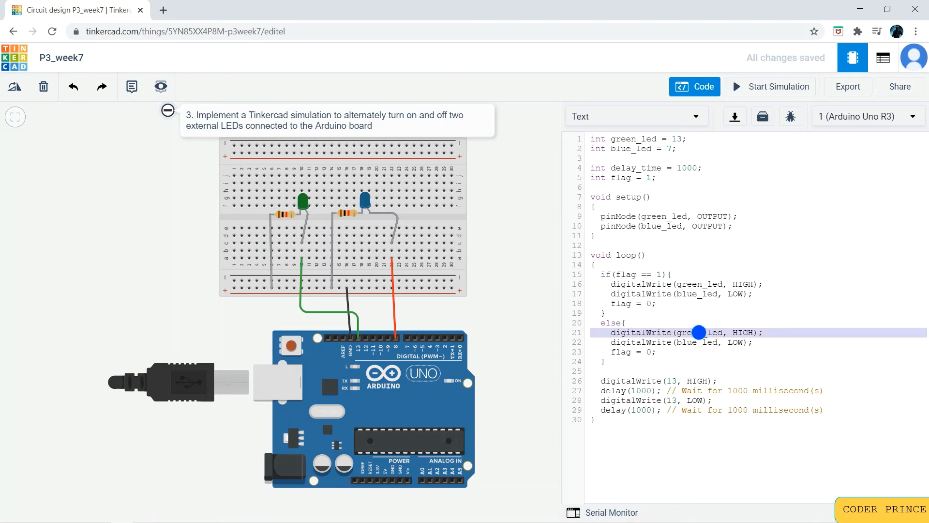
drag(683, 333, 677, 332)
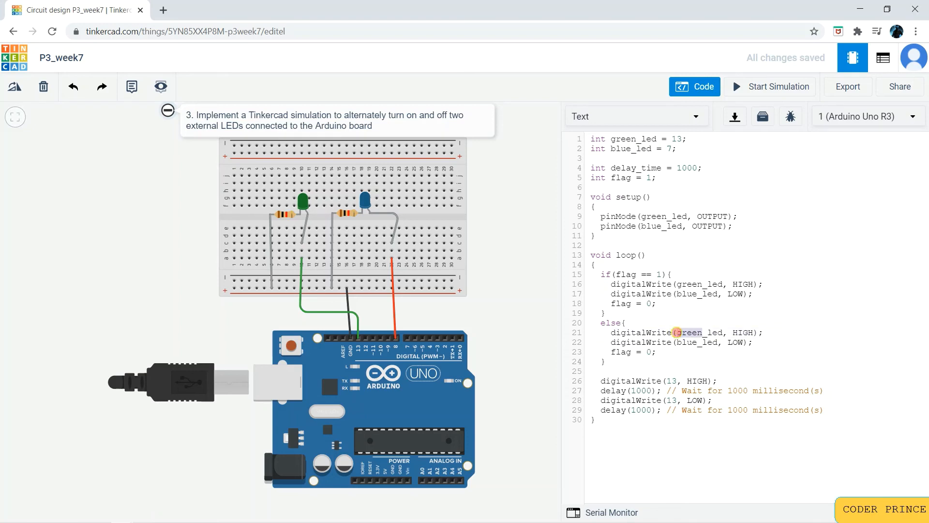
text(blue)
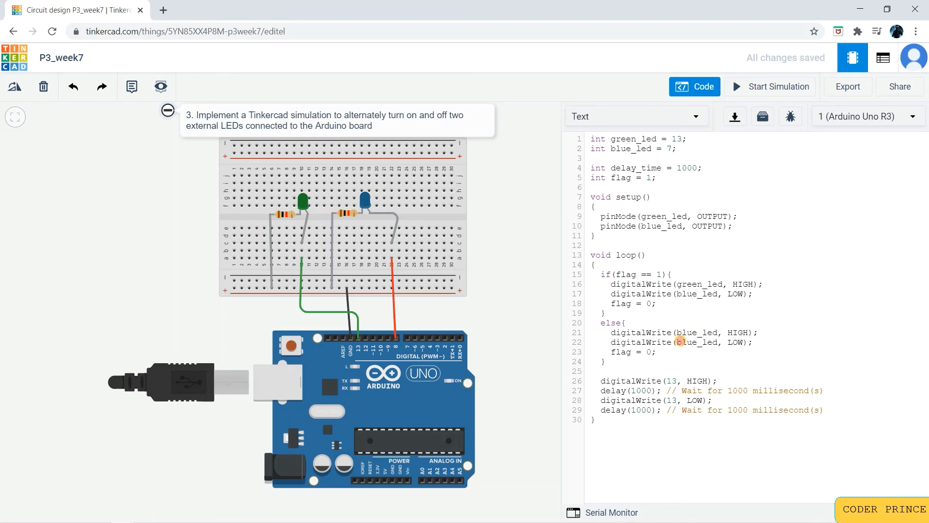
double_click(681, 341)
text(green_led)
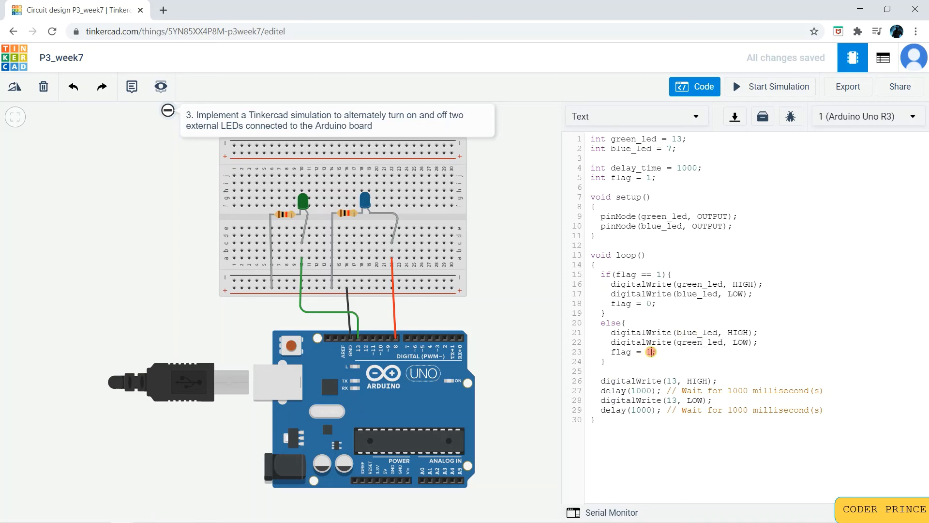
Delete the leftover pin 13 digitalWrite statements and one delay below the else block, and use delay_time in the remaining delay
drag(611, 367, 731, 396)
key(BackSpace)
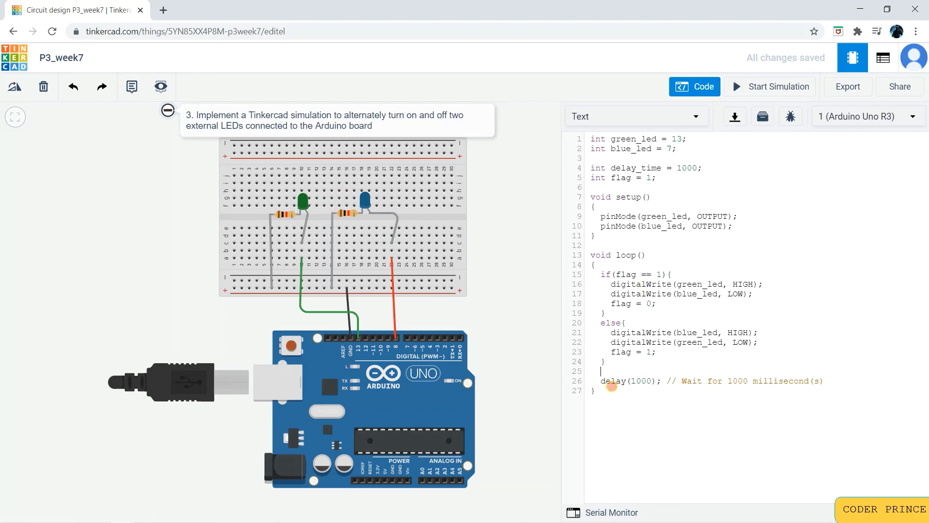
click(638, 381)
text(delay)
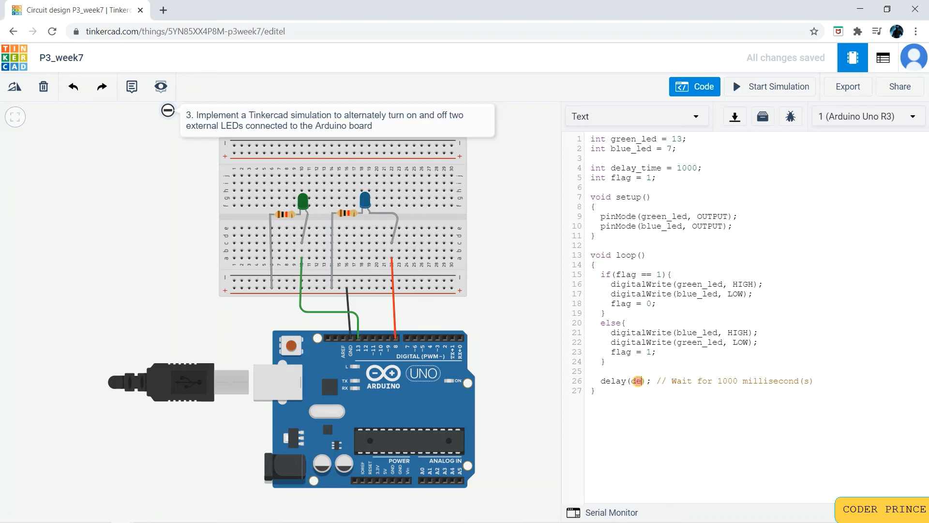
key(BackSpace)
text(u)
text(_time)
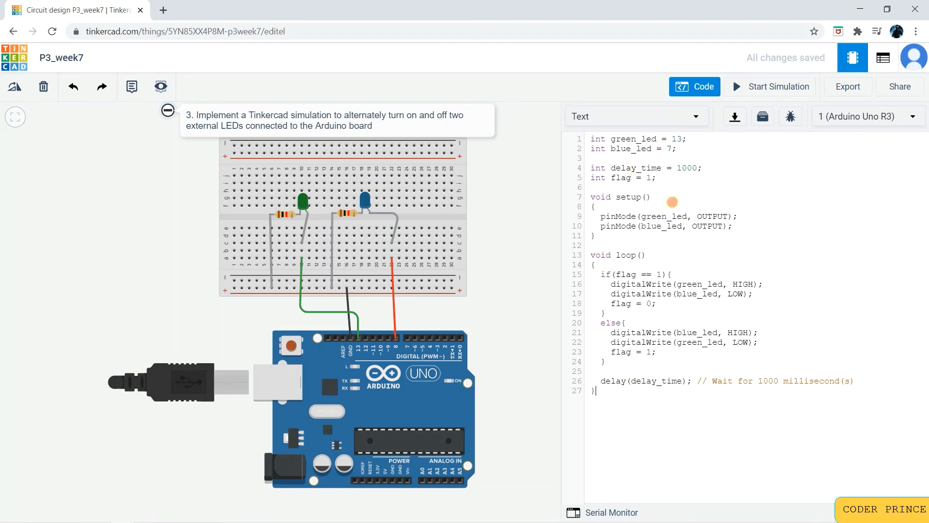
Review how the loop's if and else blocks use the flag, the LED writes and the delay
drag(592, 254, 618, 265)
click(602, 274)
drag(659, 178, 647, 178)
drag(609, 307, 656, 303)
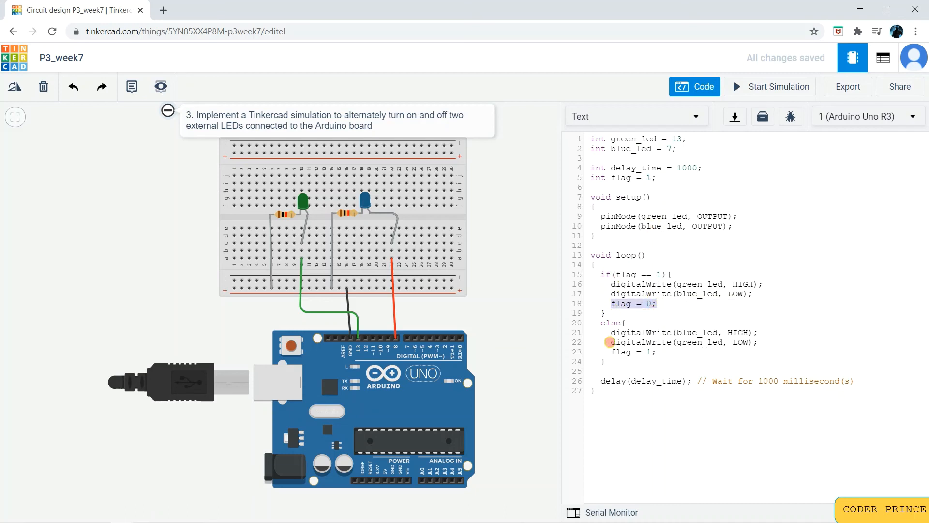
drag(601, 384, 686, 383)
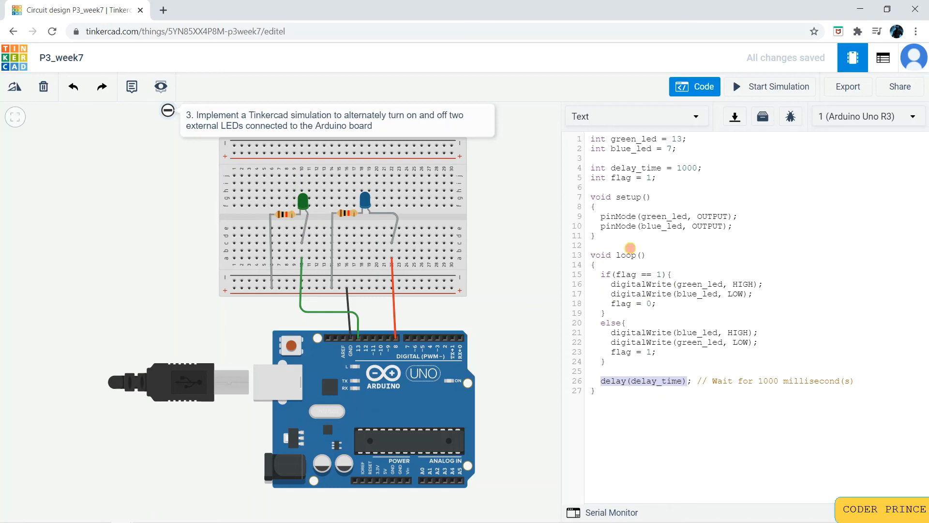
drag(616, 274, 658, 274)
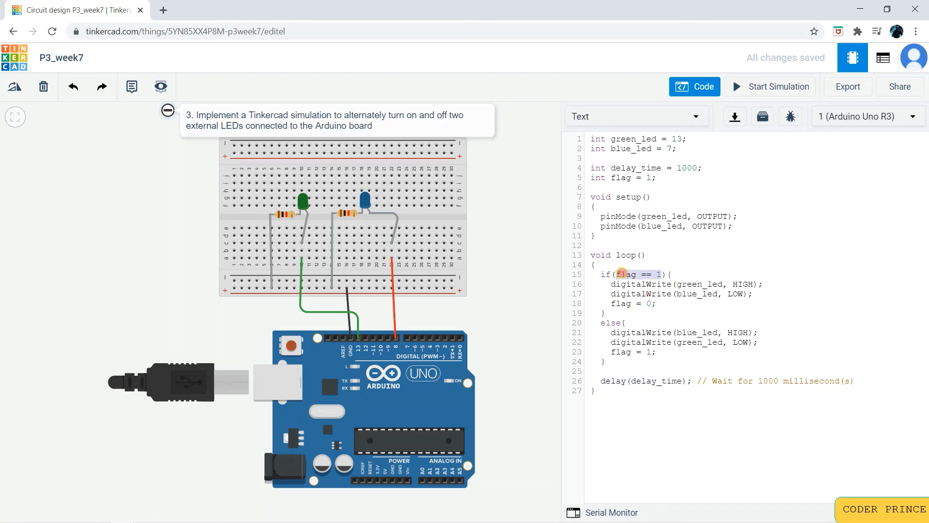
drag(611, 332, 758, 343)
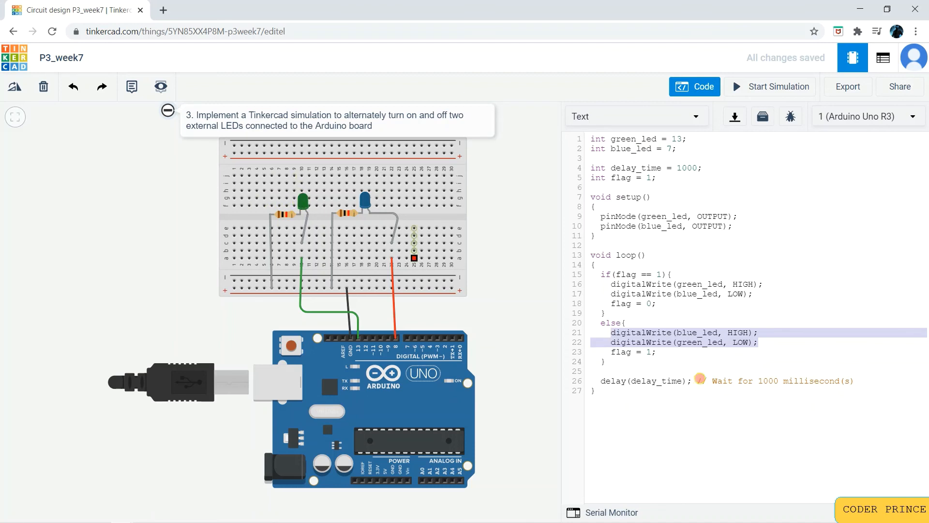
drag(658, 352, 611, 352)
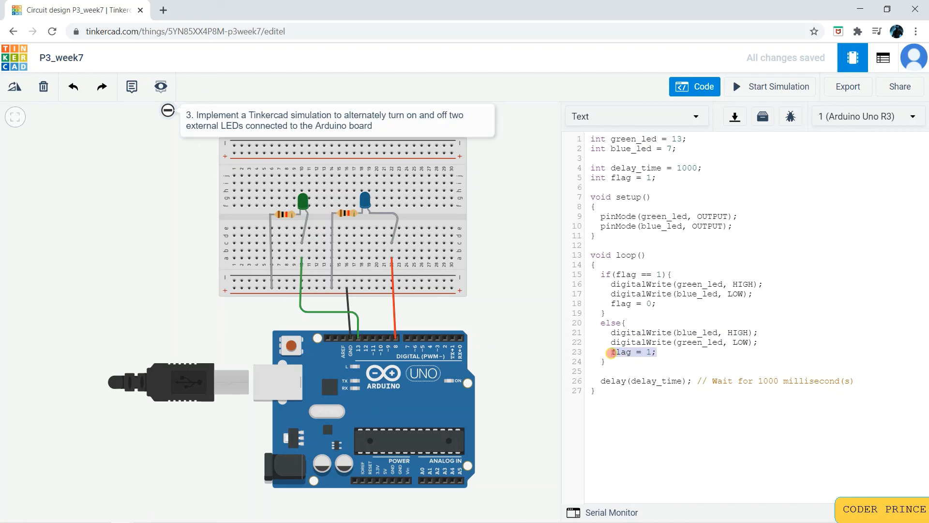
Run the simulation to check the alternating LEDs, and stop it
click(755, 93)
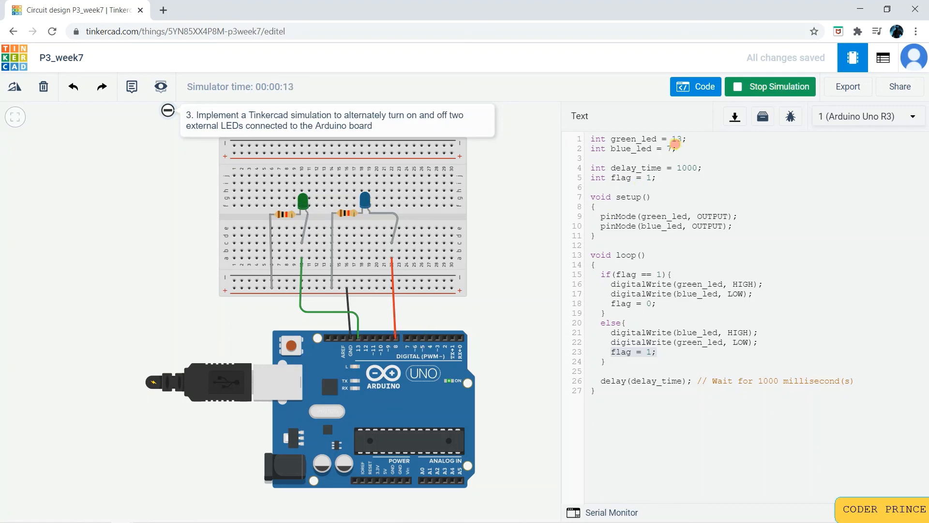
click(671, 145)
click(758, 86)
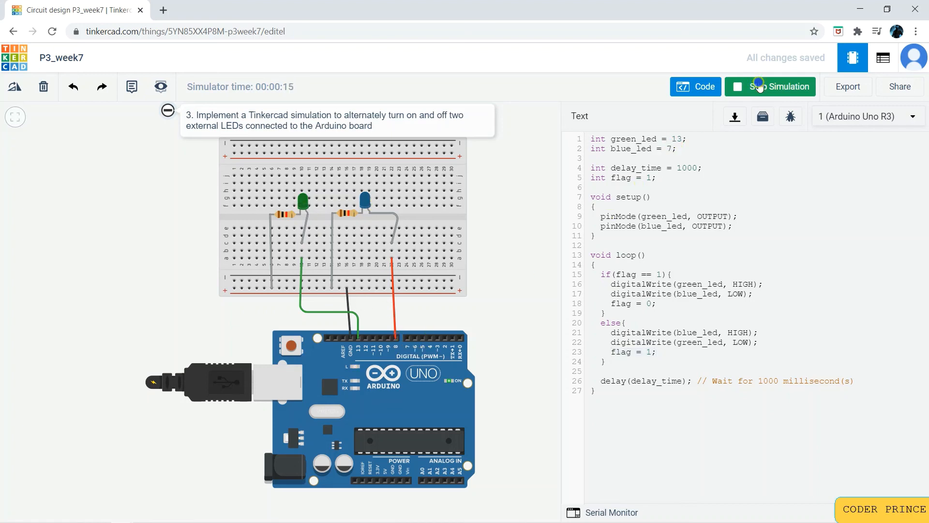
Set blue_led to pin 8 and rerun the simulation to check both LEDs, stopping it when done
click(674, 147)
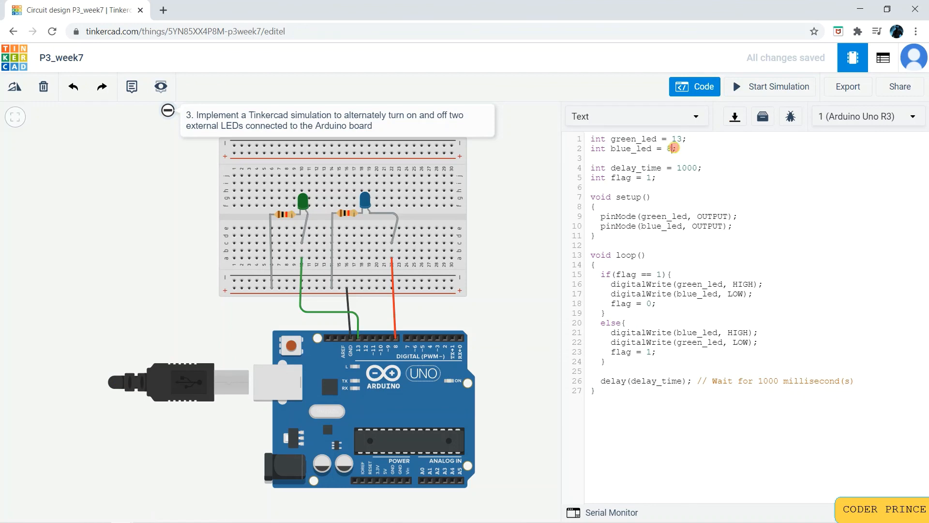
click(761, 88)
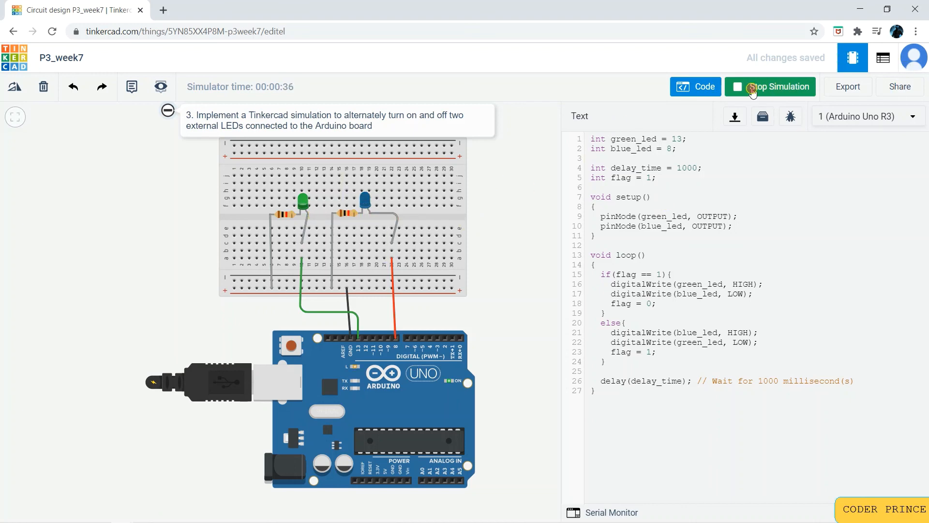
click(753, 90)
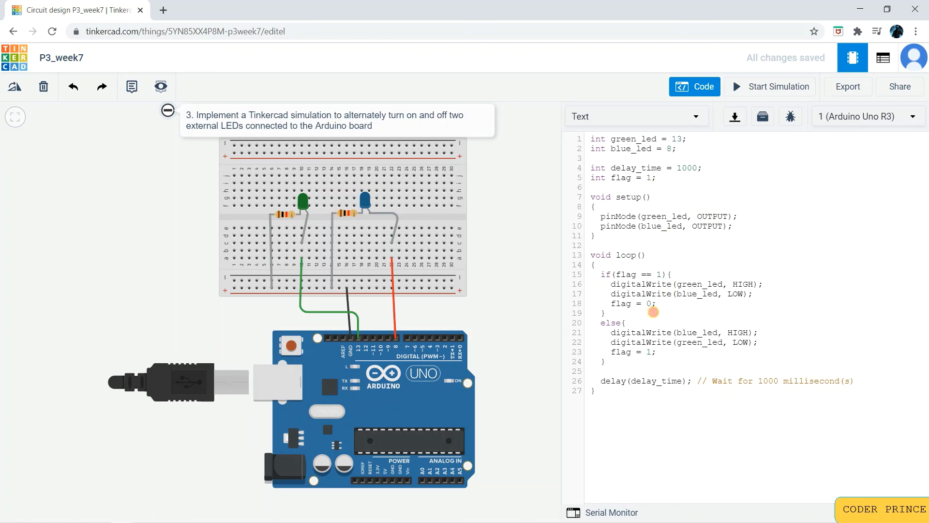
Replace the if condition with flag = !flag and delete the flag assignments from the if and else blocks
click(660, 306)
click(662, 353)
drag(661, 270, 639, 275)
text(=)
drag(657, 303, 605, 304)
key(BackSpace)
drag(661, 352, 604, 352)
key(BackSpace)
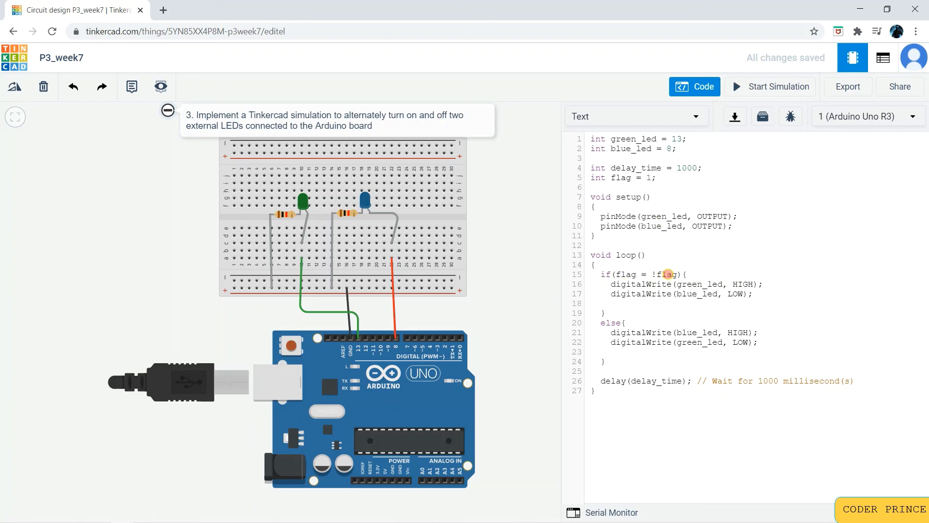
Set the initial value of flag to 0 and run the simulation with the toggling condition
click(653, 179)
click(770, 85)
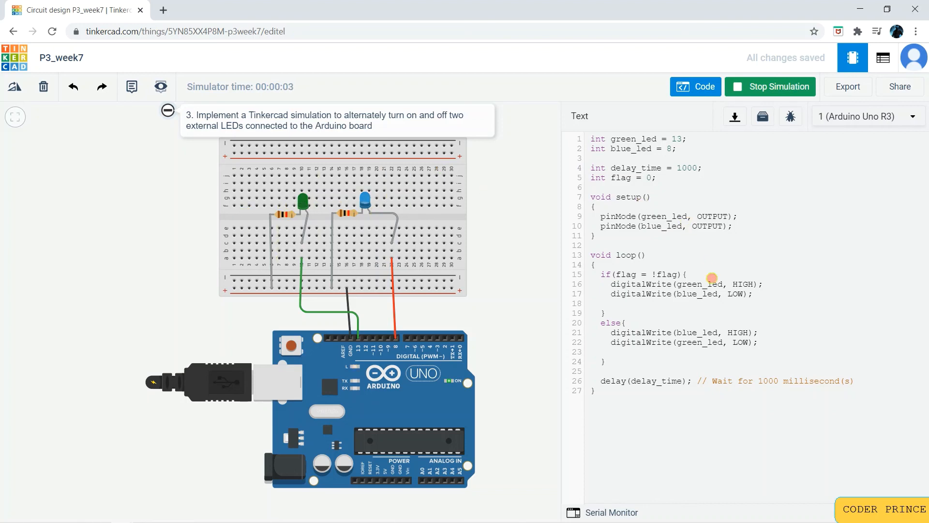
click(713, 278)
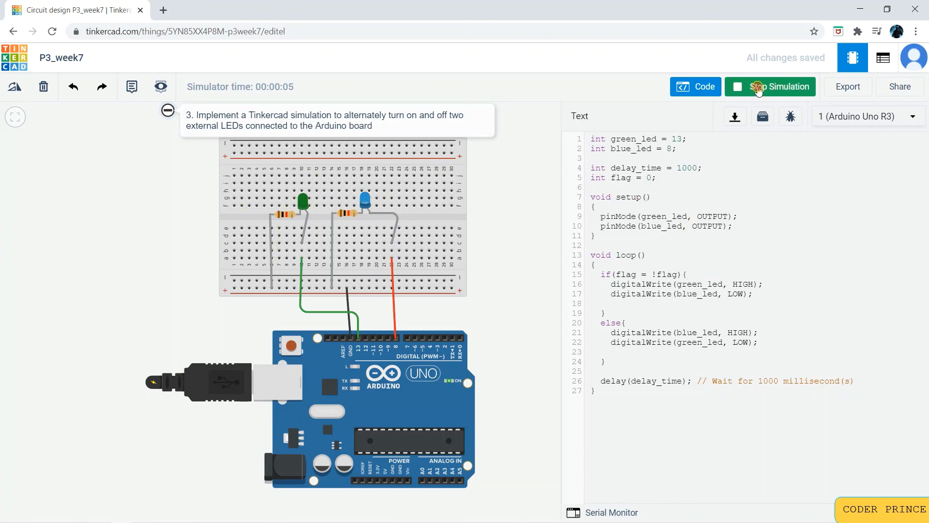